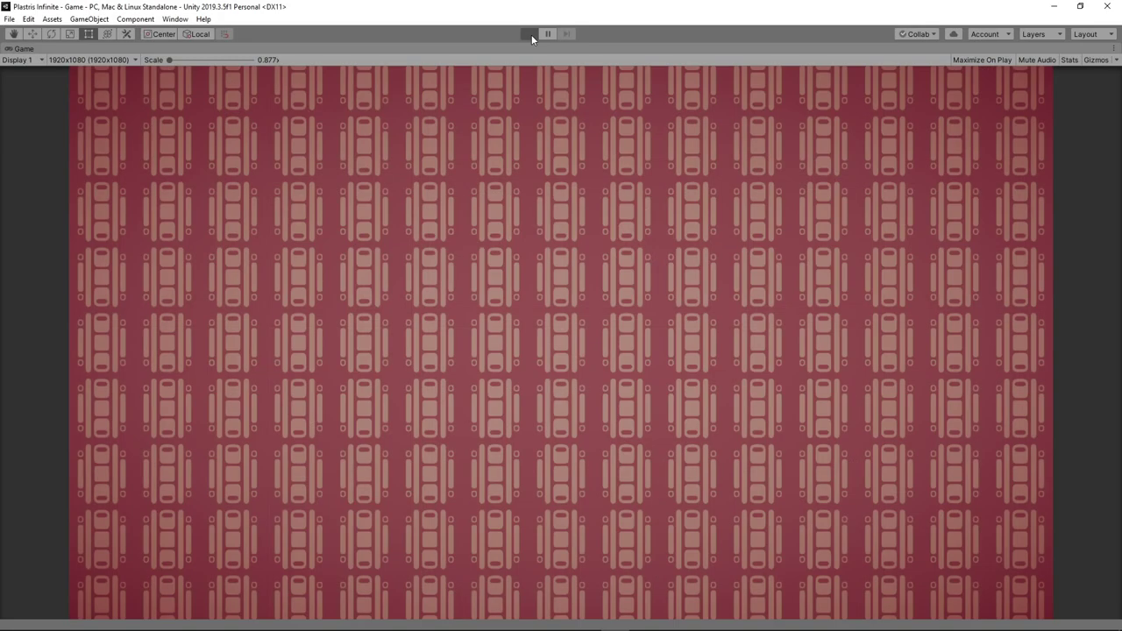
- Run the game in play mode and generate several random hole layouts on the board
left_click(531, 34)
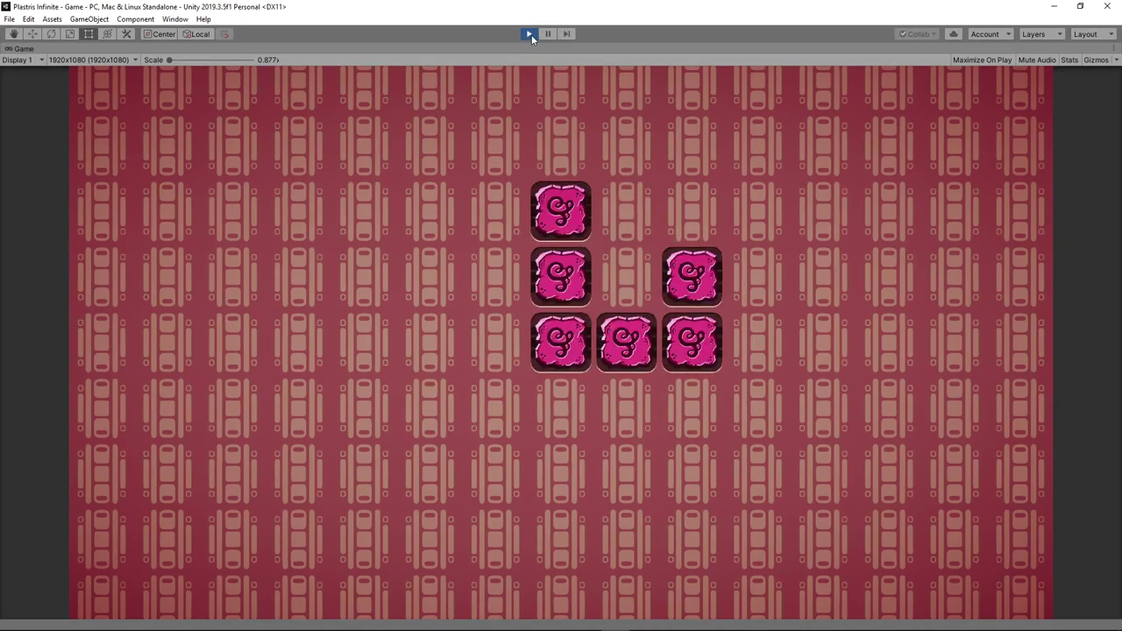
left_click(532, 35)
left_click(531, 35)
left_click(529, 34)
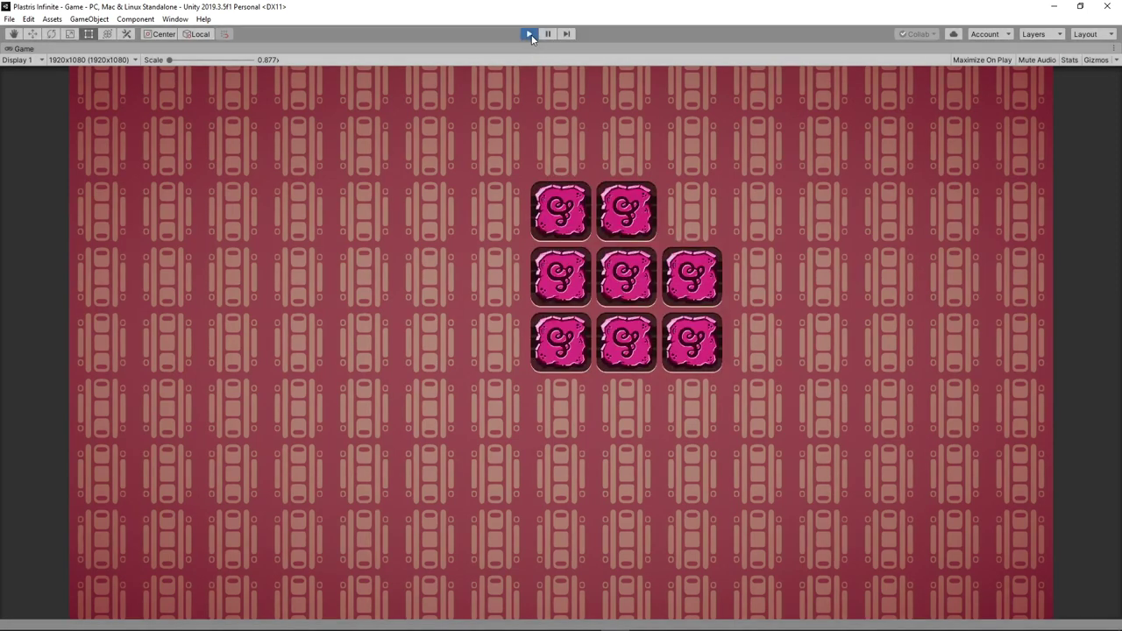
left_click(530, 34)
left_click(529, 35)
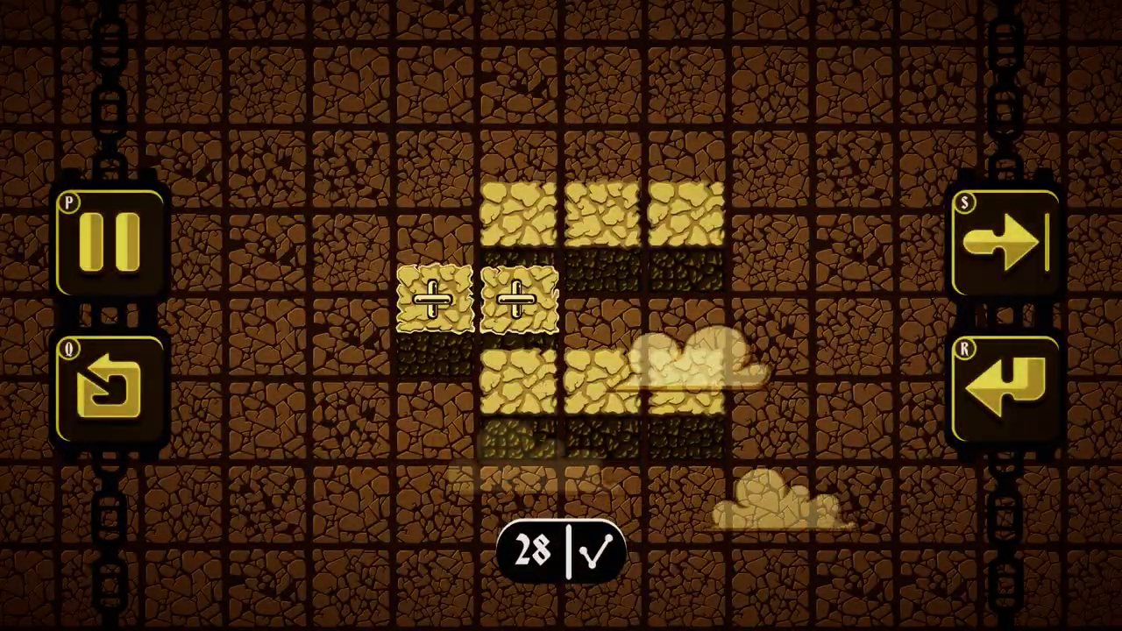
- Play-test the yellow desert level by placing shapes over its tiles
left_click(531, 223)
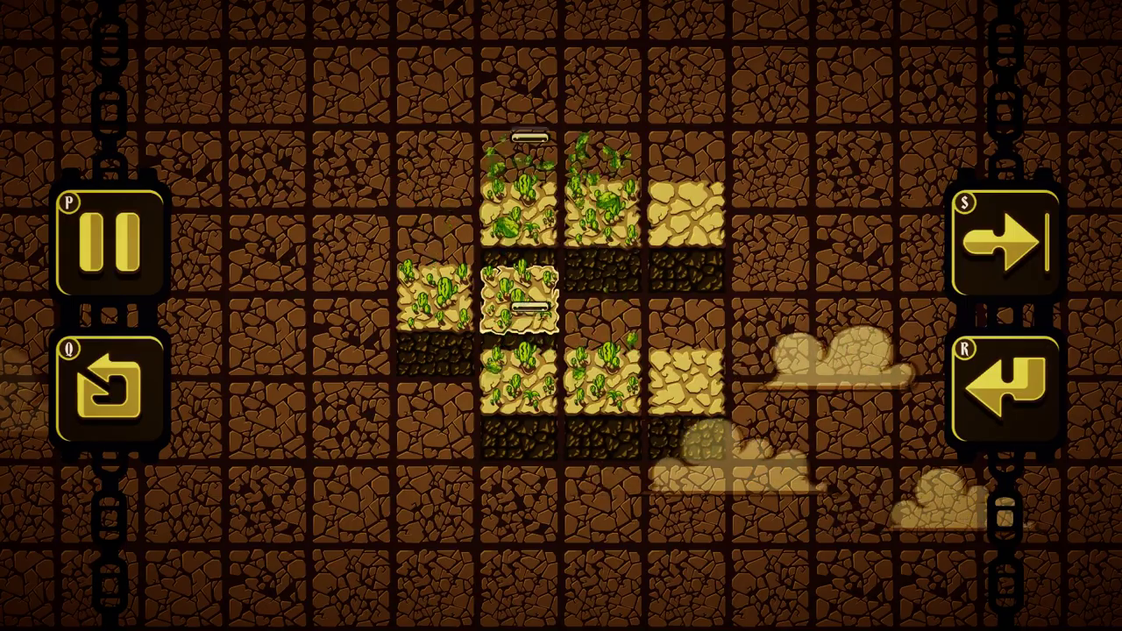
left_click(582, 202)
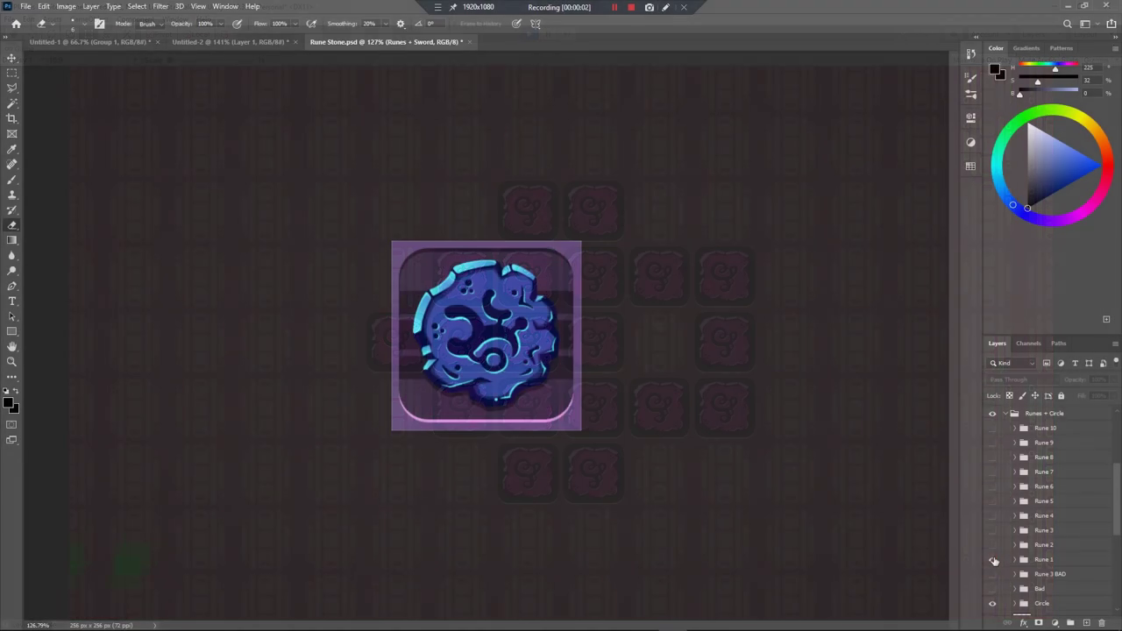
- Preview the circle stone's rune designs by hiding Rune 1, checking Rune 2 and showing Rune 4
left_click(993, 559)
left_click(993, 545)
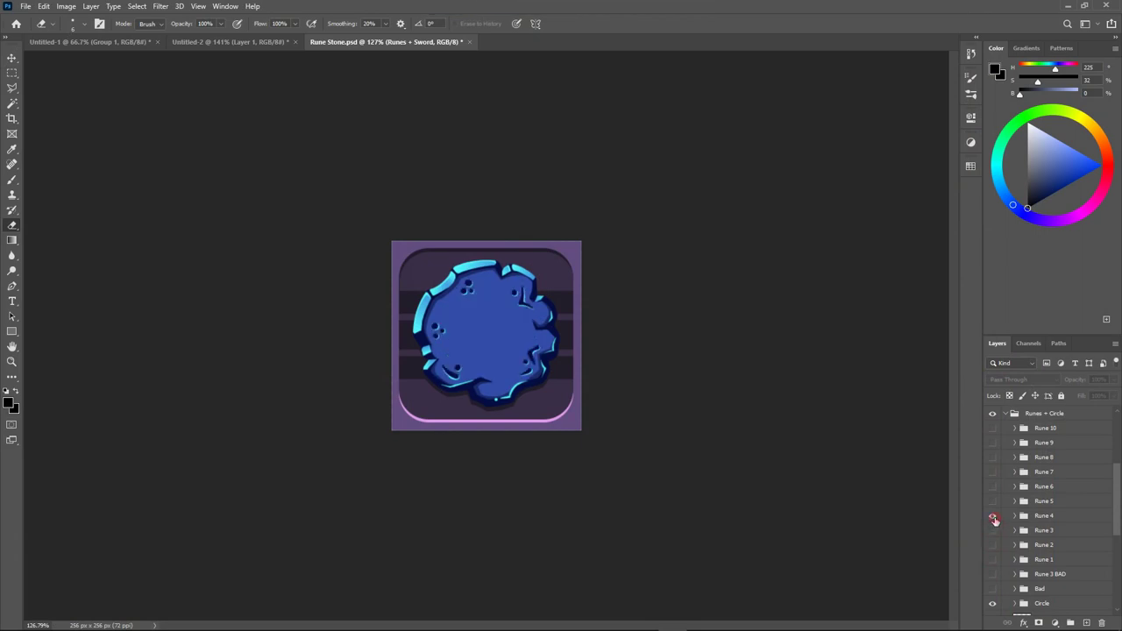
left_click(993, 517)
scroll(995, 520, "up", 2)
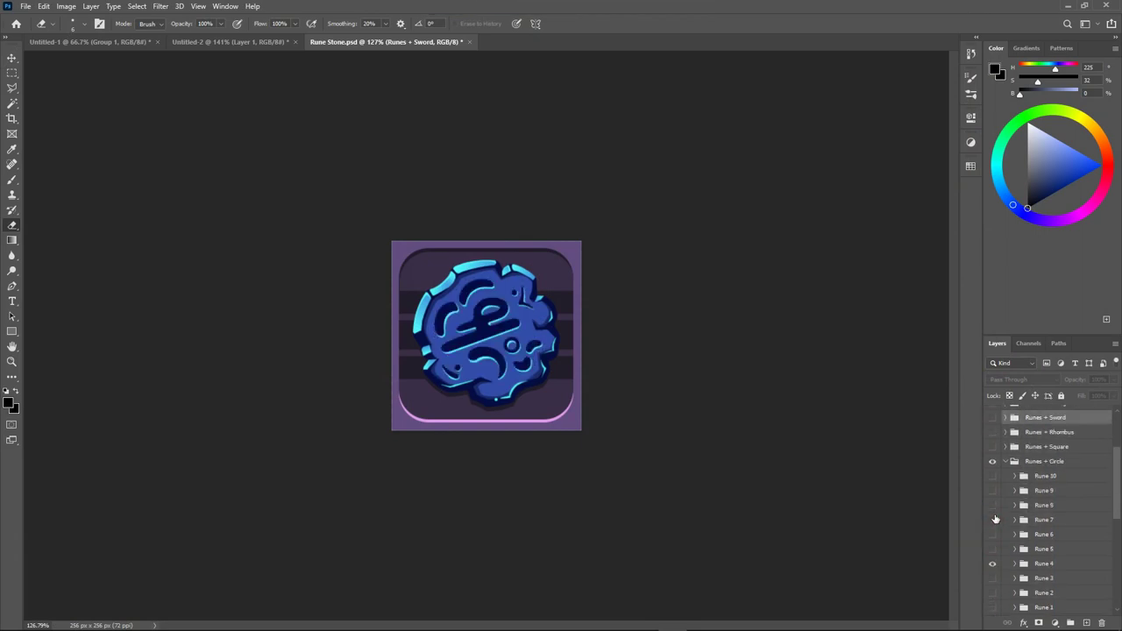
- Hide the Runes + Circle group, show Runes + Square and preview its rune designs
left_click(994, 463)
left_click(993, 447)
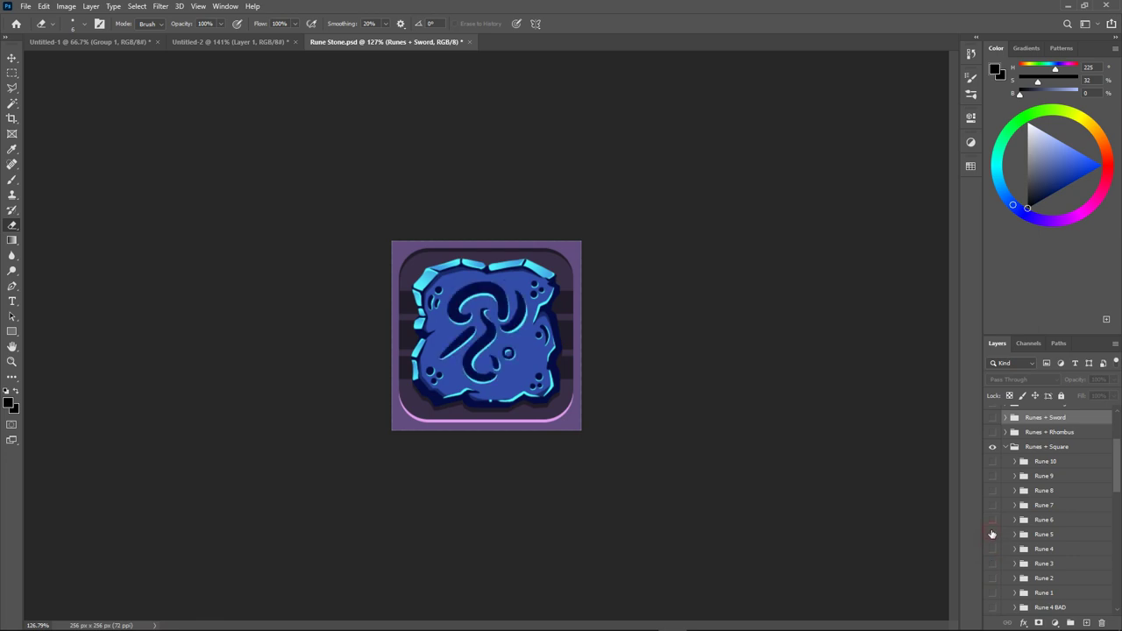
left_click(992, 464)
left_click(992, 464)
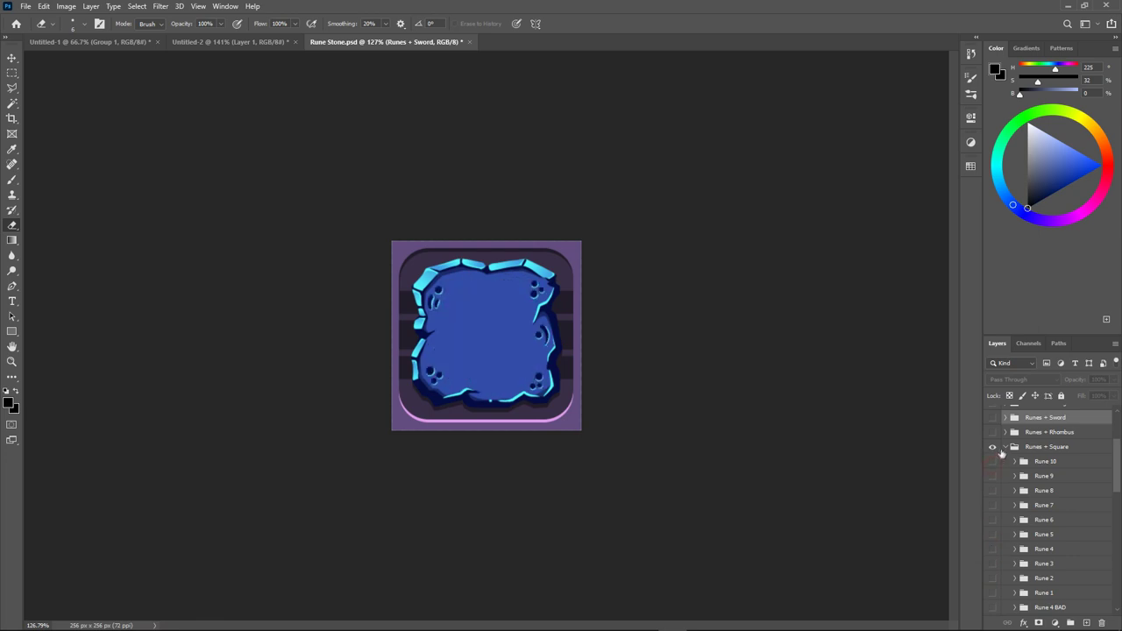
left_click(992, 463)
- Collapse and hide the Runes + Square group, then show and expand Runes + Rhombus
left_click(1006, 447)
left_click(992, 447)
left_click(992, 432)
left_click(1004, 432)
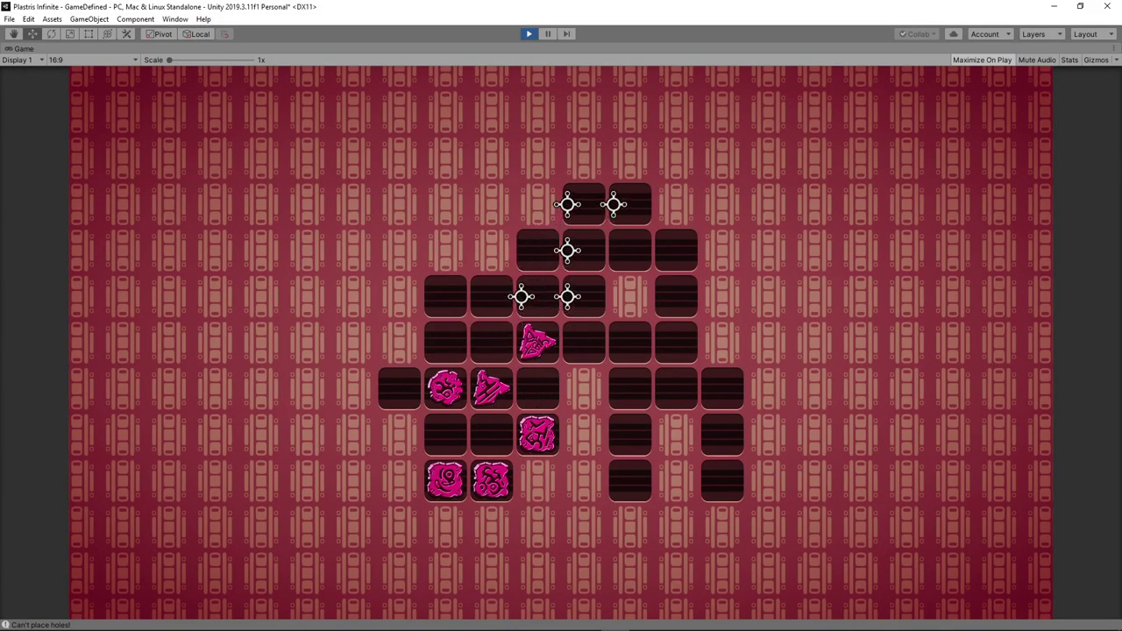
- Play-test the red board levels, including the letter M, by placing shapes over their holes
left_click(567, 250)
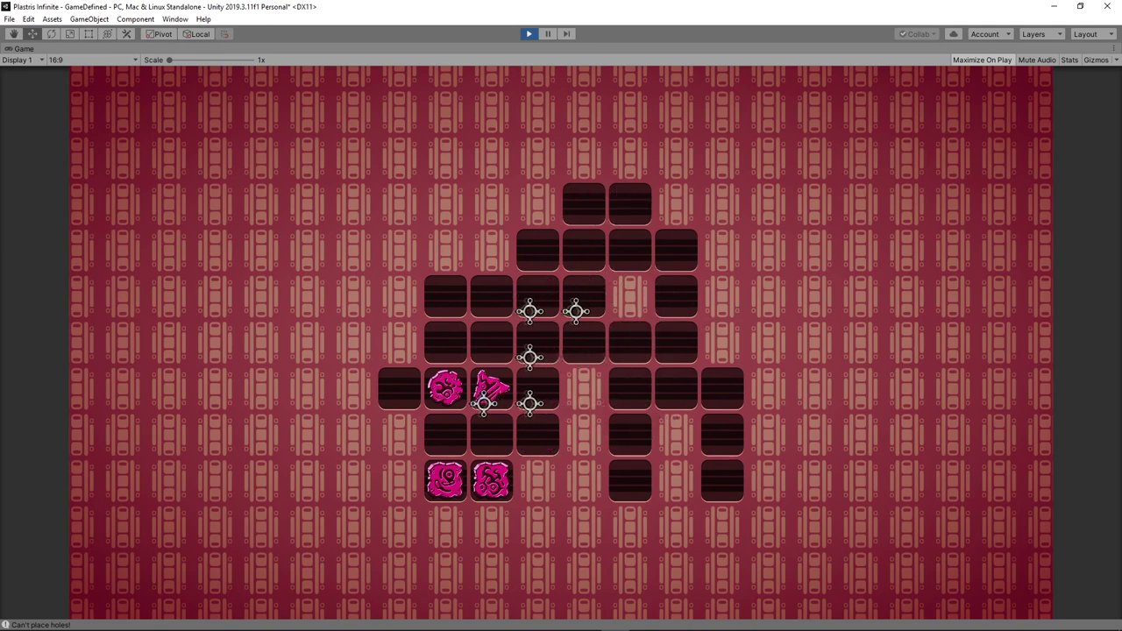
left_click(484, 351)
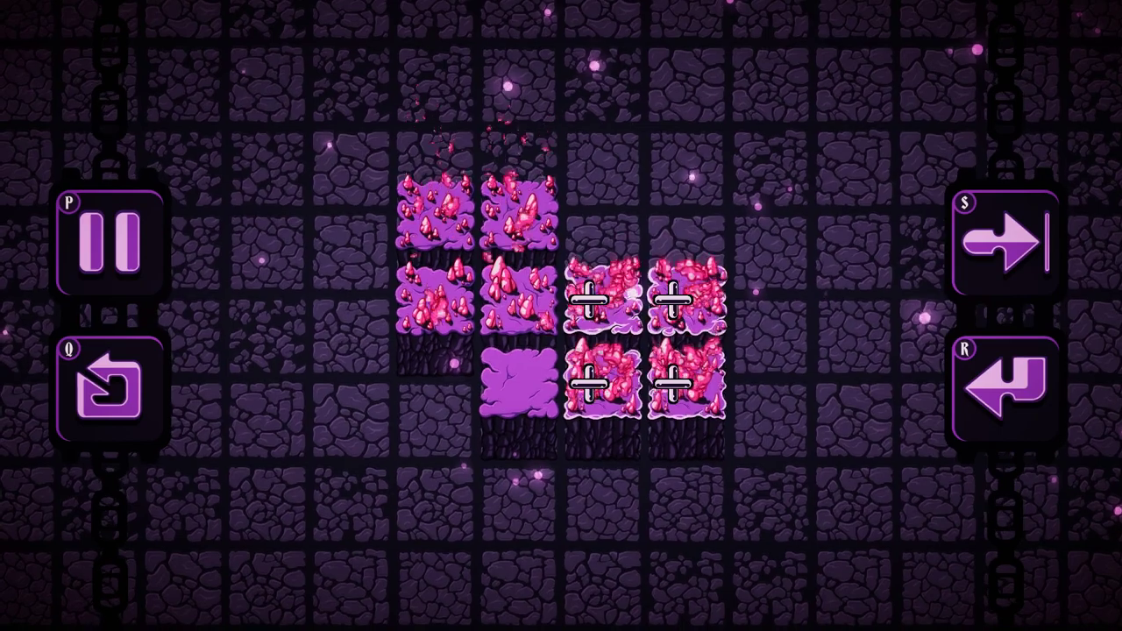
key("Left")
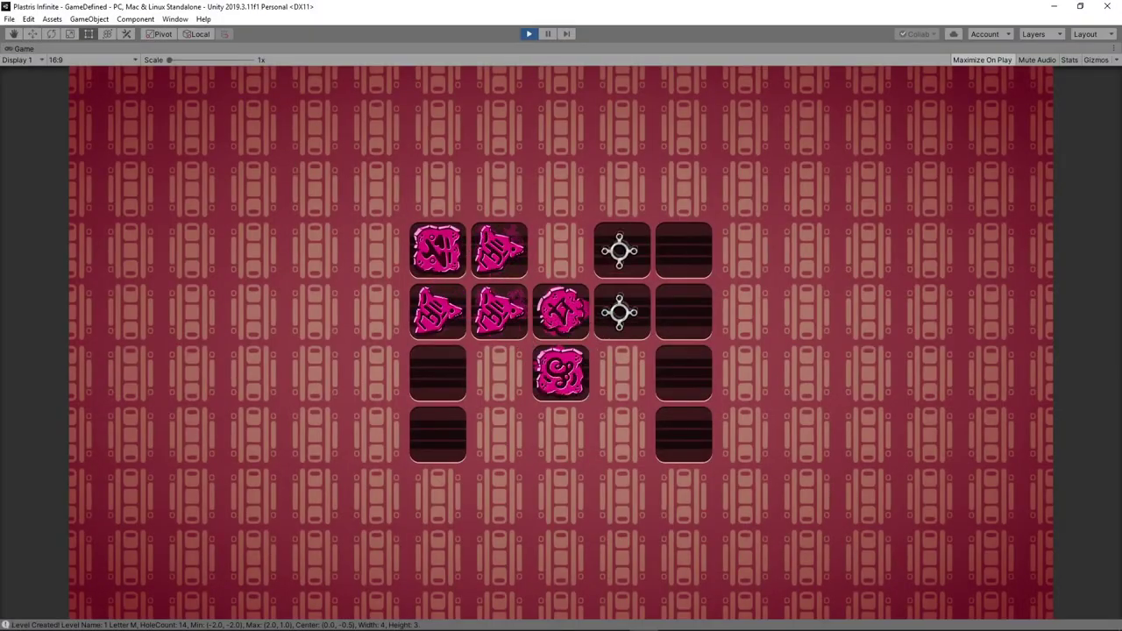
left_click(446, 380)
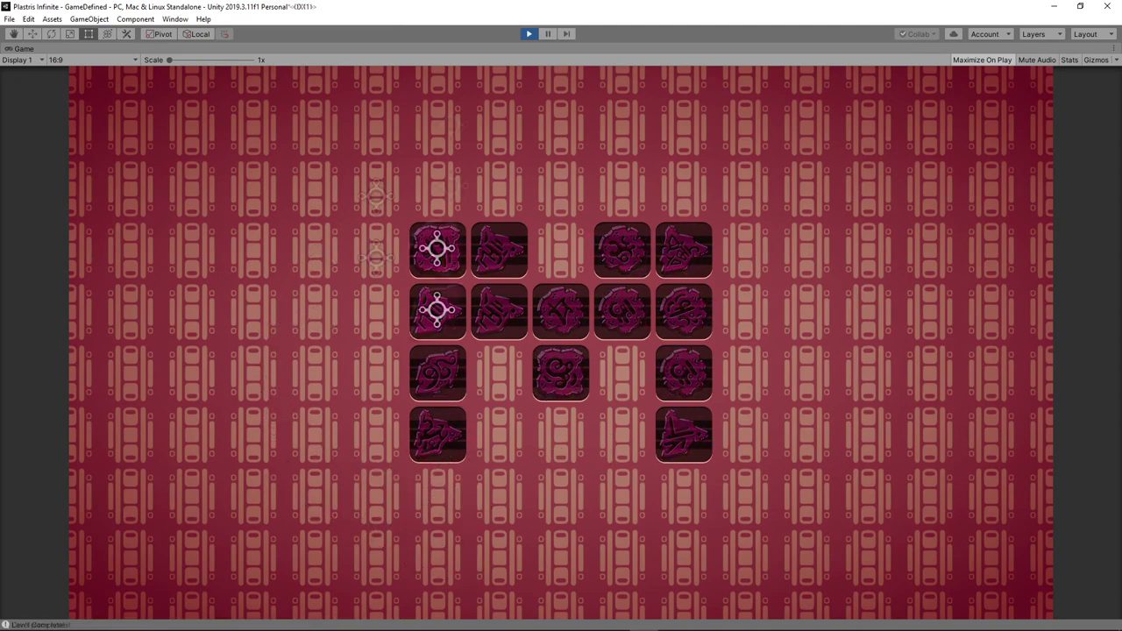
left_click(436, 249)
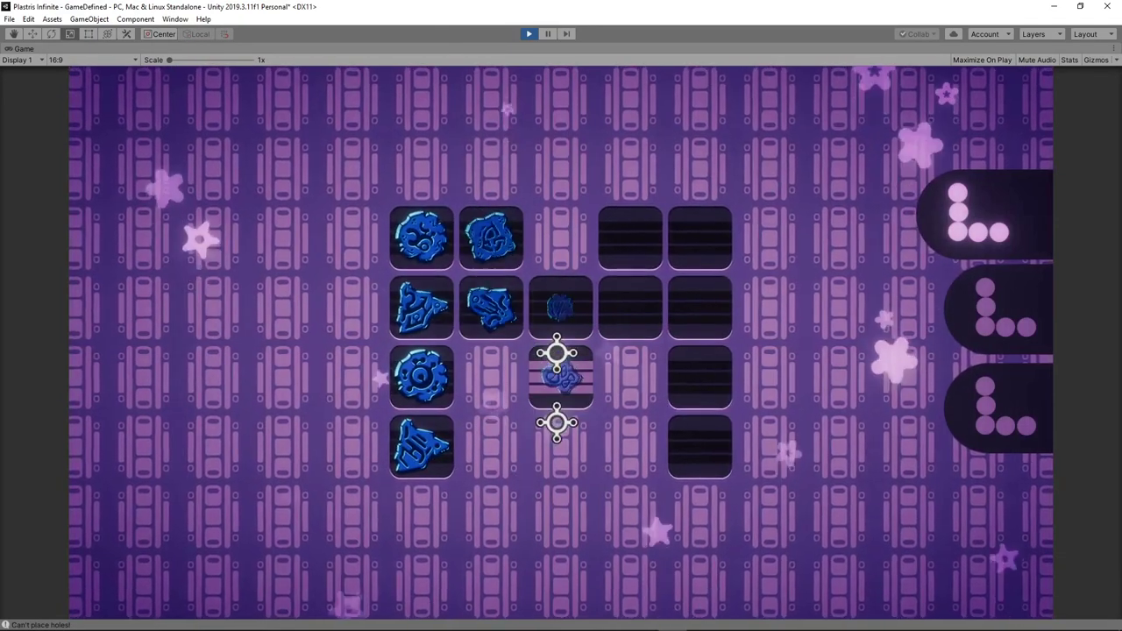
- Cover the right half of the purple letter M board with vertical two-hole shapes and try reverting a move
left_click(631, 239)
left_click(699, 246)
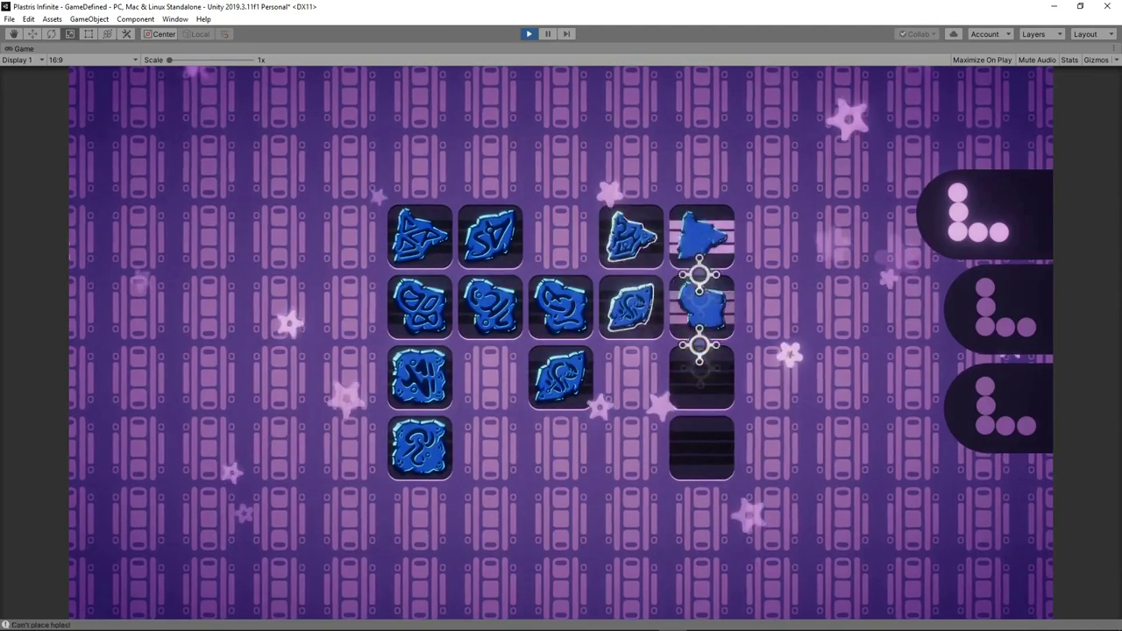
left_click(698, 377)
right_click(666, 480)
- Fill the purple letter M board again with two-hole shapes, starting with its leftmost column
left_click(424, 388)
left_click(425, 243)
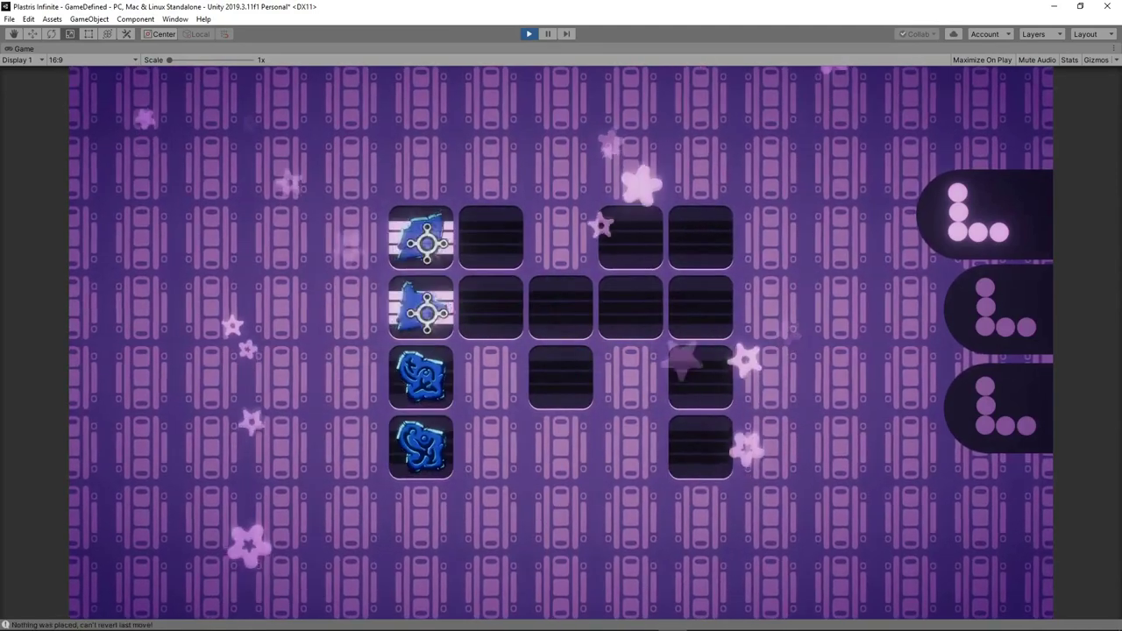
left_click(492, 241)
left_click(559, 306)
left_click(631, 238)
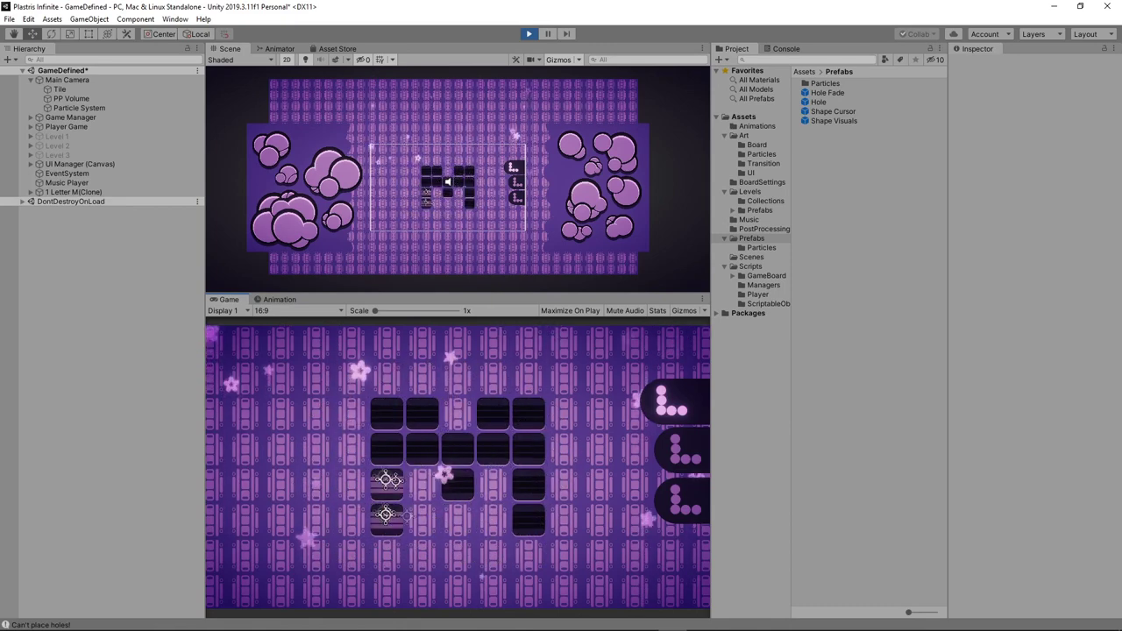
- Play-test the letter M level alongside the scene view, covering its holes column by column with two-hole shapes
left_click(391, 493)
left_click(390, 407)
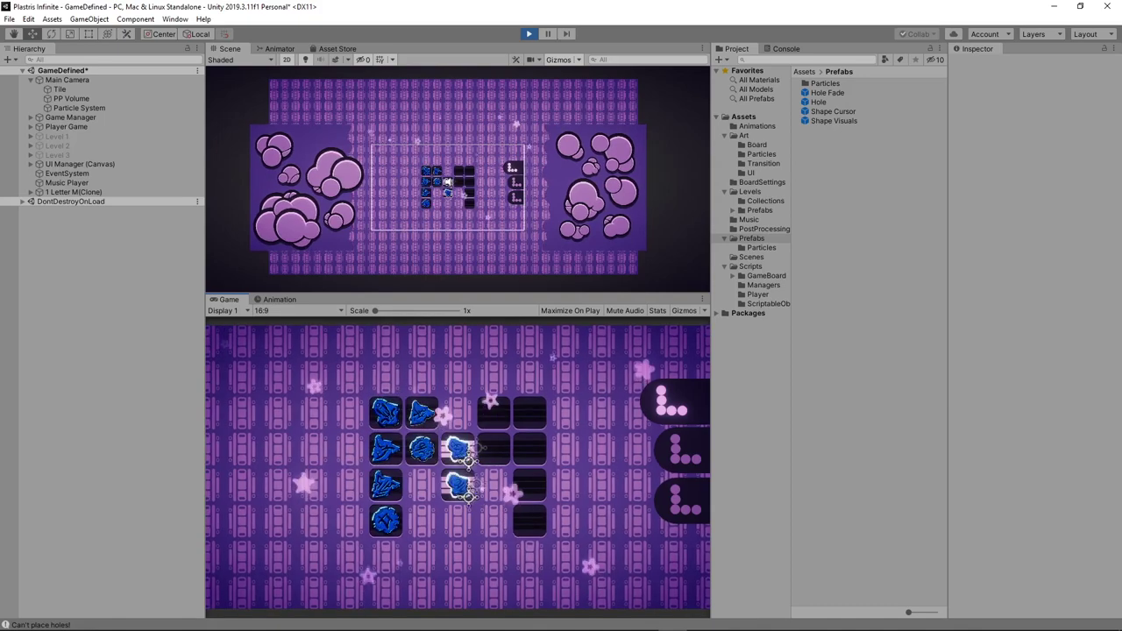
left_click(494, 415)
left_click(530, 417)
left_click(531, 482)
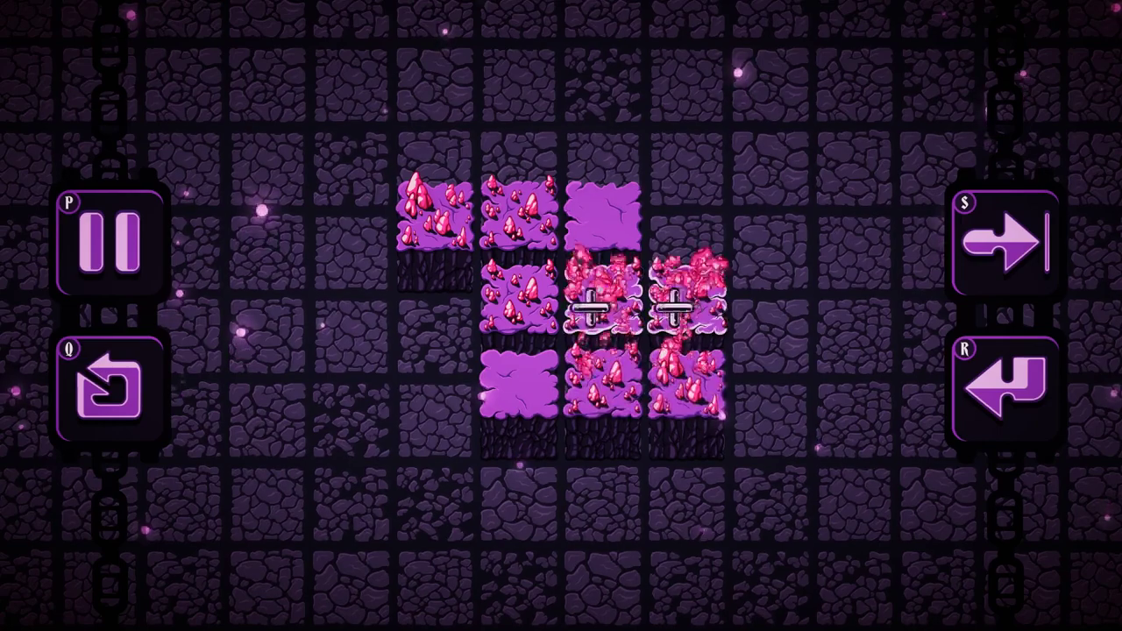
- Play-test the purple crystal levels by moving the two-tile shape up and down and placing it on the tiles
key("Up")
key("Up")
key("Down")
key("Down")
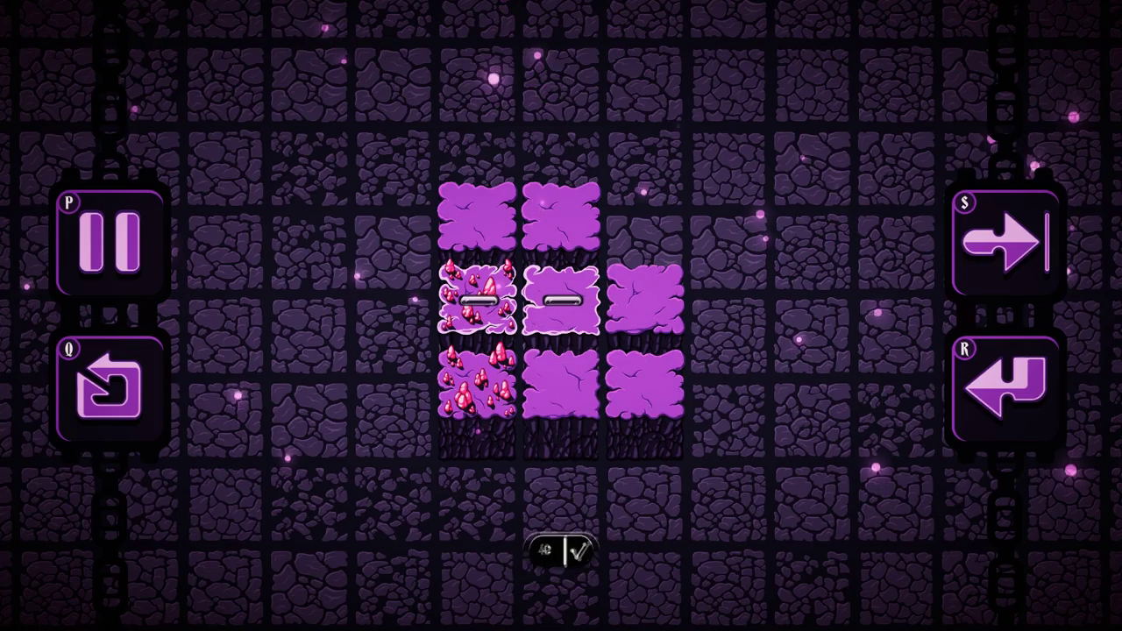
key("Up")
left_click(577, 338)
left_click(519, 310)
left_click(521, 393)
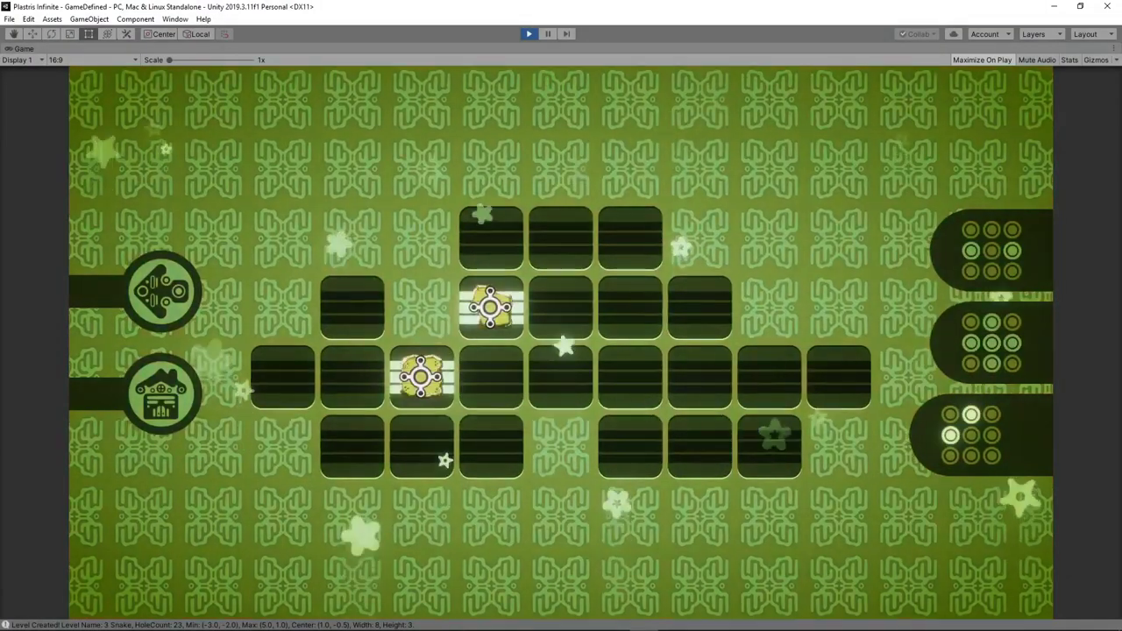
- Cycle the selected shape in the Snake level and fill the letter M board with the vertical two-hole shape
scroll(491, 377, "down", 2)
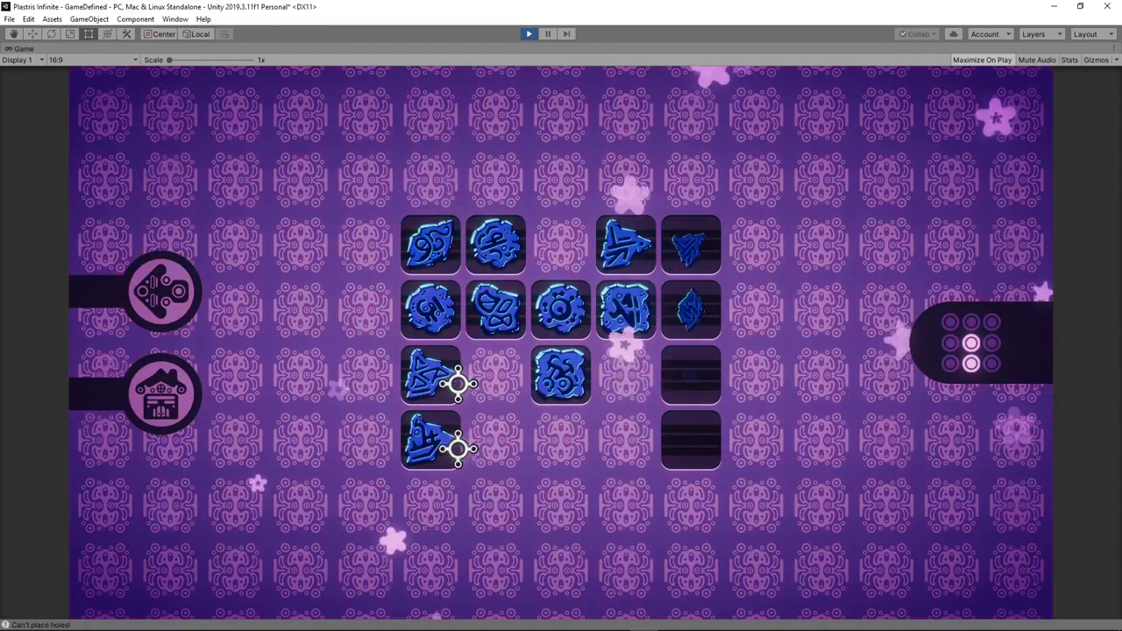
left_click(437, 241)
left_click(493, 241)
left_click(549, 301)
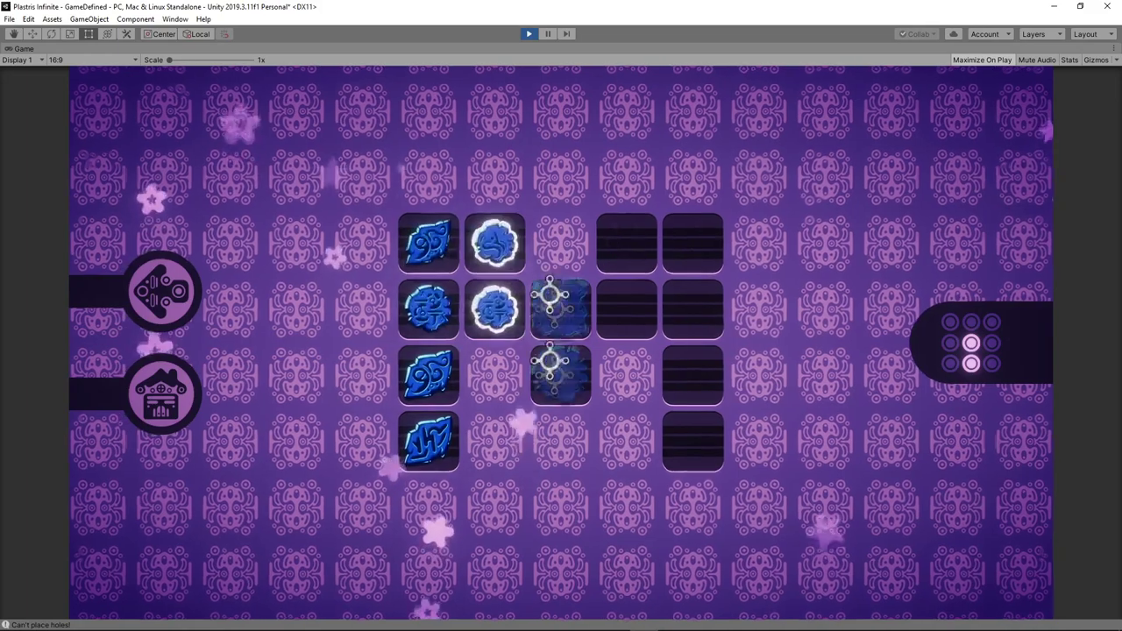
left_click(626, 237)
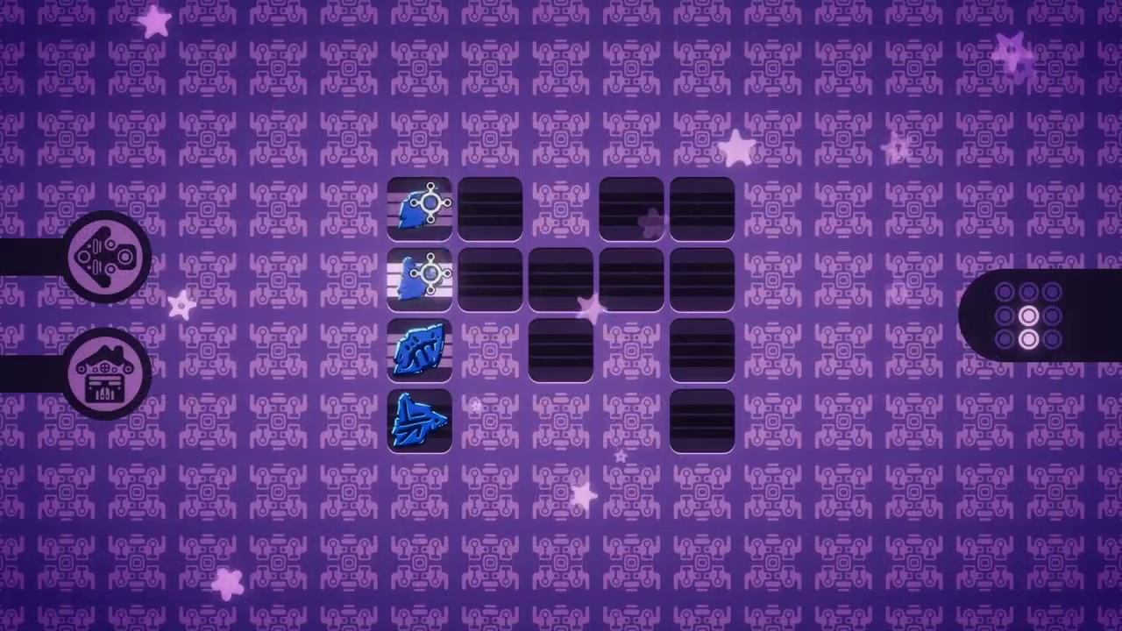
- Play-test the larger purple level by switching to the horizontal three-hole shape and placing it in the second row
mouse_move(426, 201)
left_mouse_down()
mouse_move(578, 268)
mouse_move(659, 203)
mouse_move(701, 353)
mouse_move(826, 426)
mouse_move(796, 407)
left_mouse_up()
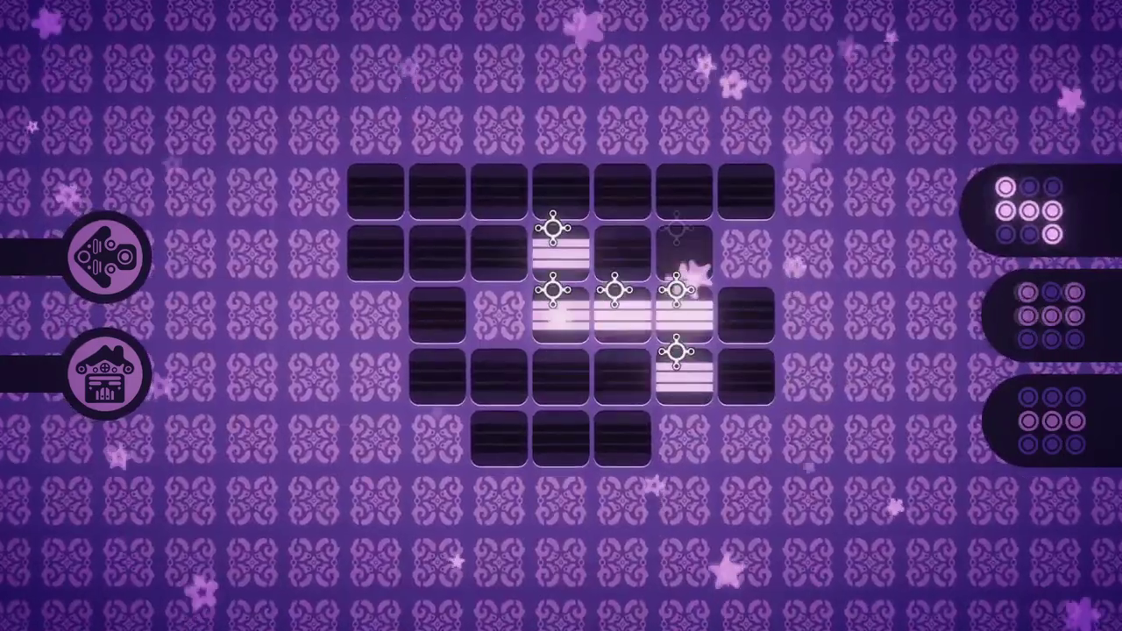
scroll(614, 309, "down", 3)
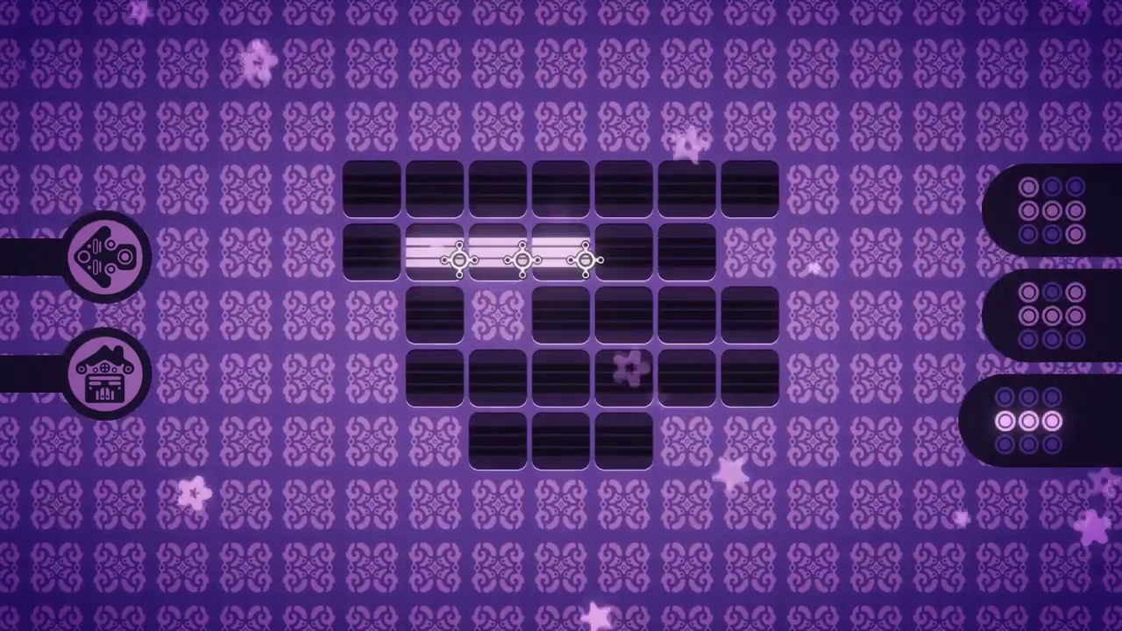
left_click(515, 258)
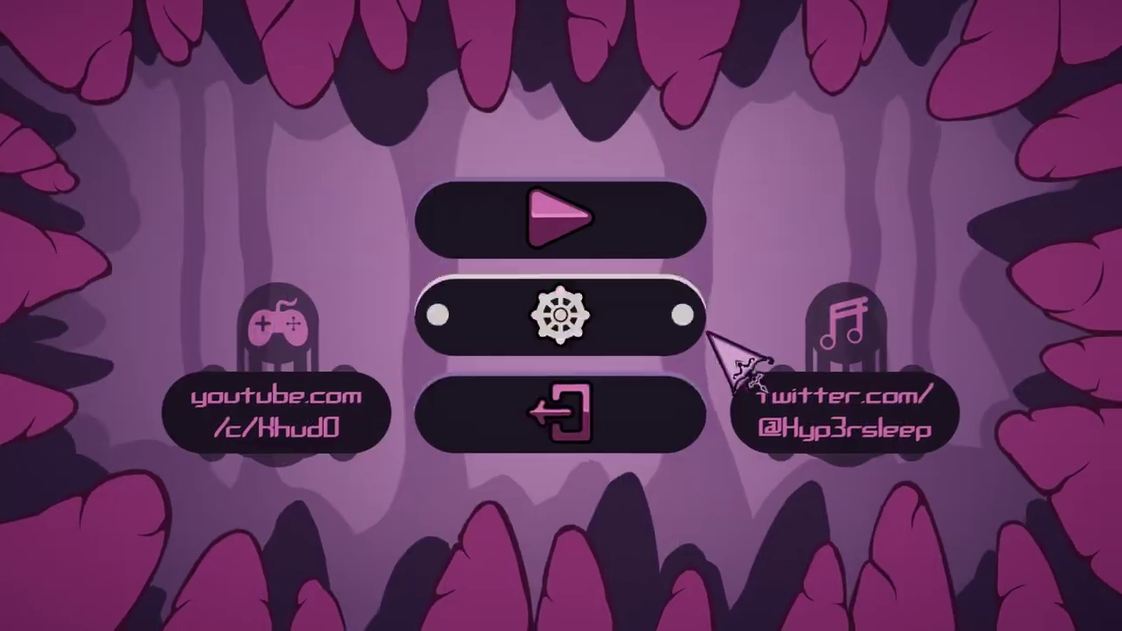
- Open the game's settings, raise and lower the music volume, and page forward in the level selection
left_click(583, 319)
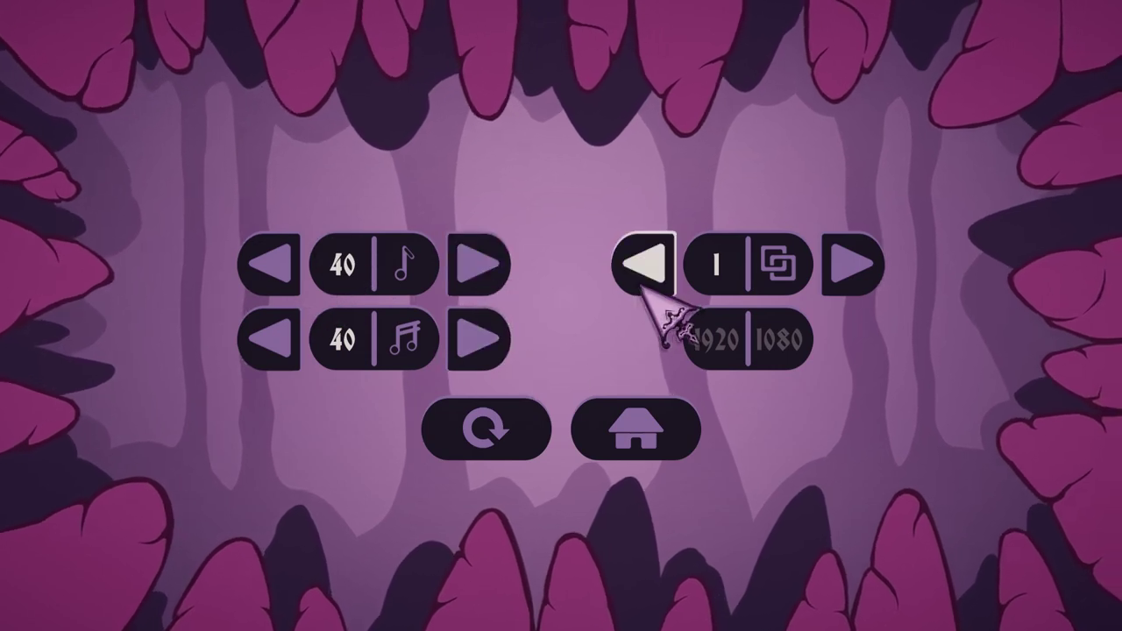
left_click(497, 345)
left_click(295, 341)
left_click(294, 341)
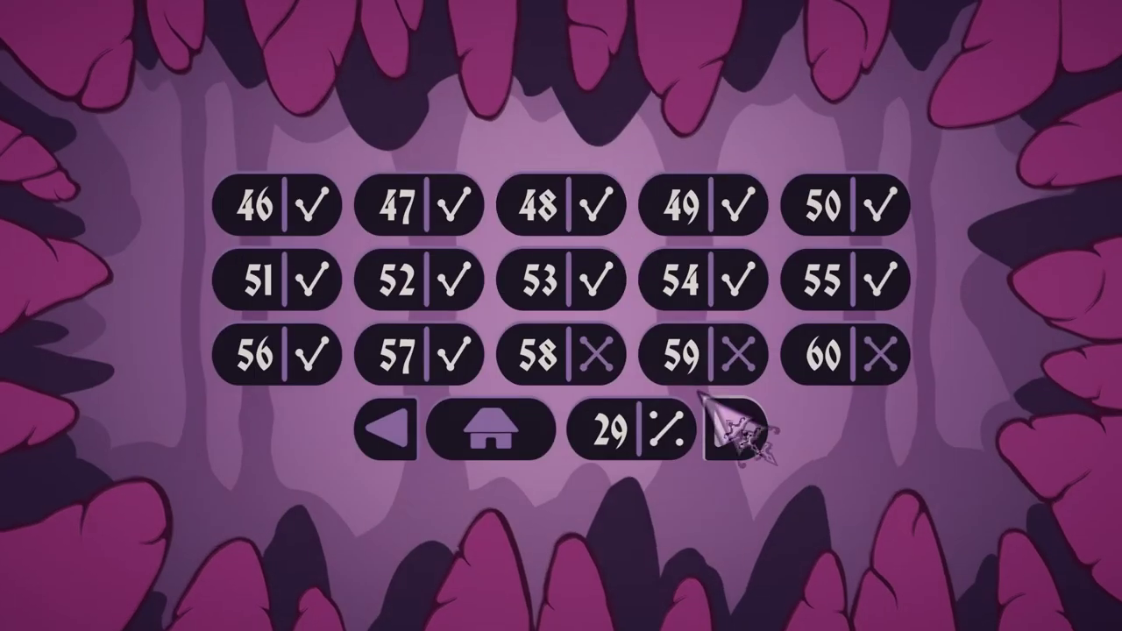
left_click(704, 396)
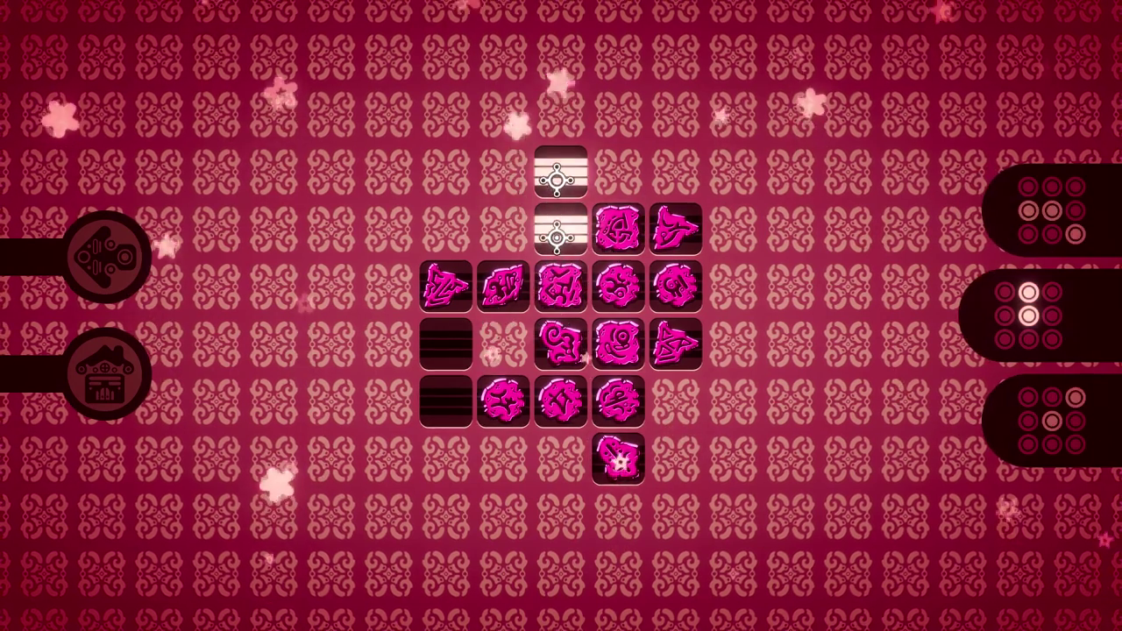
- Undo the last placement on the red board and cover its central holes with the vertical two-hole shape
left_click(117, 285)
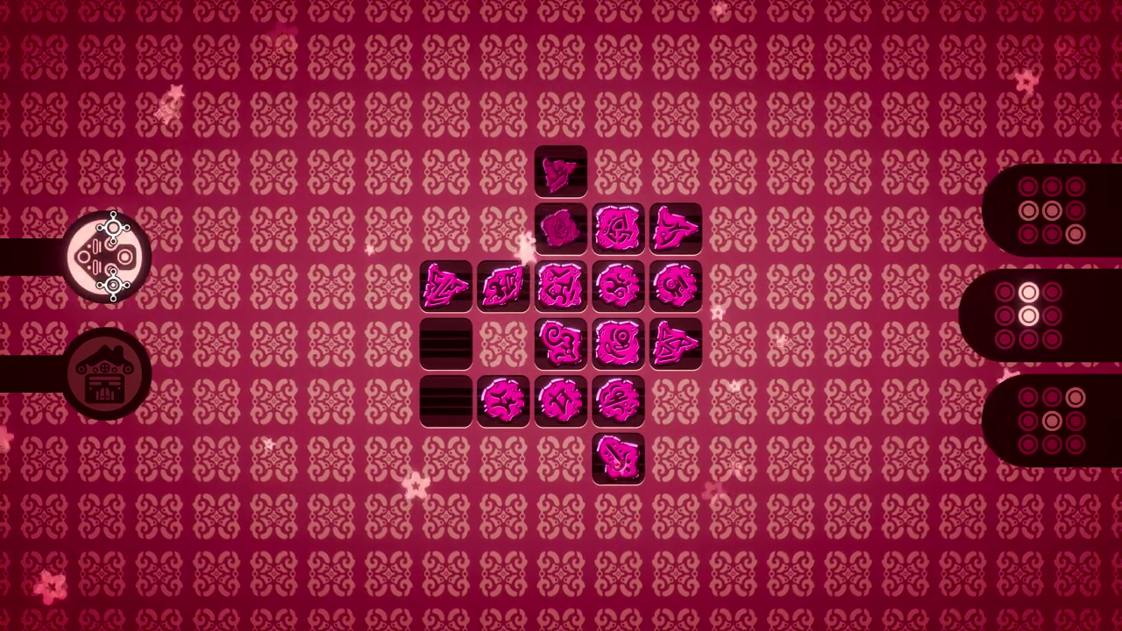
left_click(583, 358)
left_click(639, 351)
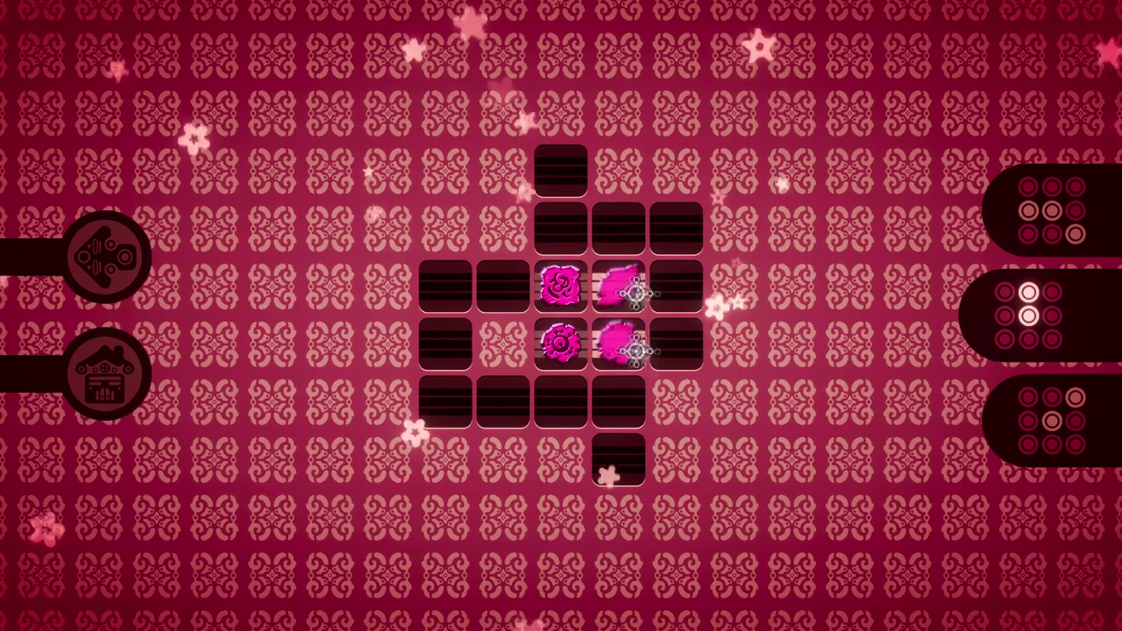
left_click(669, 366)
left_click(636, 447)
scroll(555, 422, "down", 1)
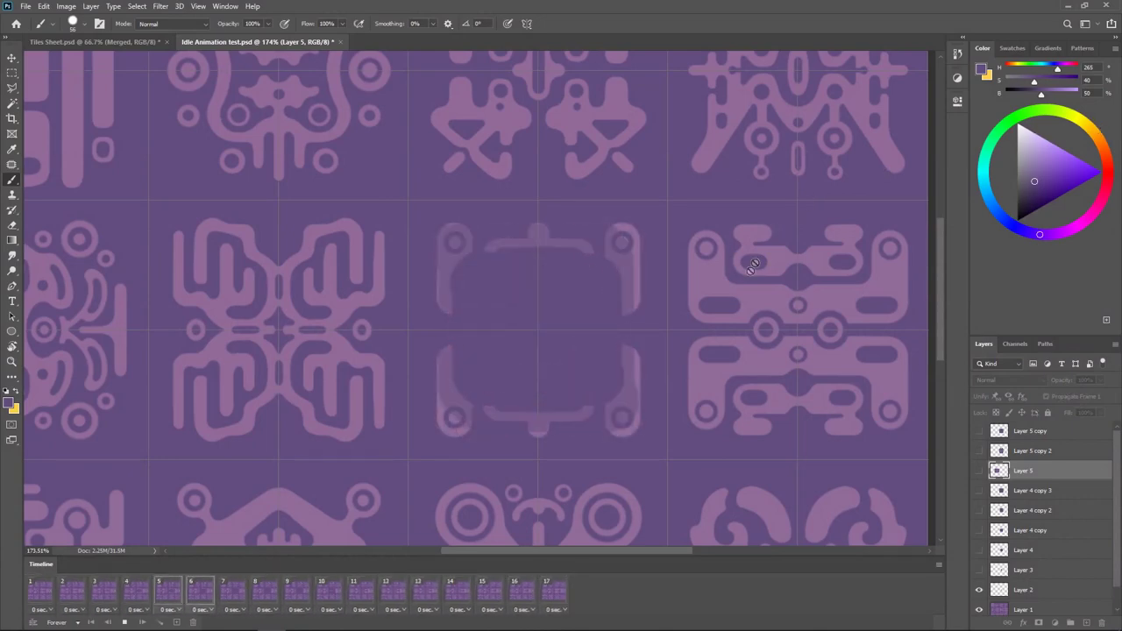
scroll(708, 344, "down", 4, "alt")
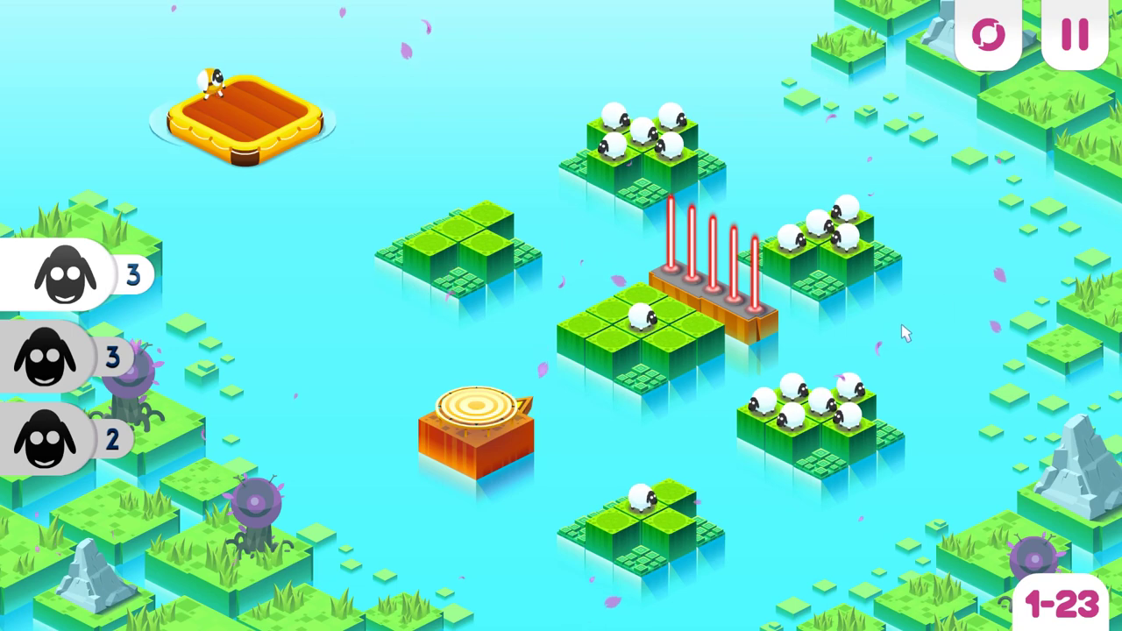
- Move the lower-right island's sheep to the large central island and the top island's sheep to the empty left island
left_click_drag(820, 412, 701, 346)
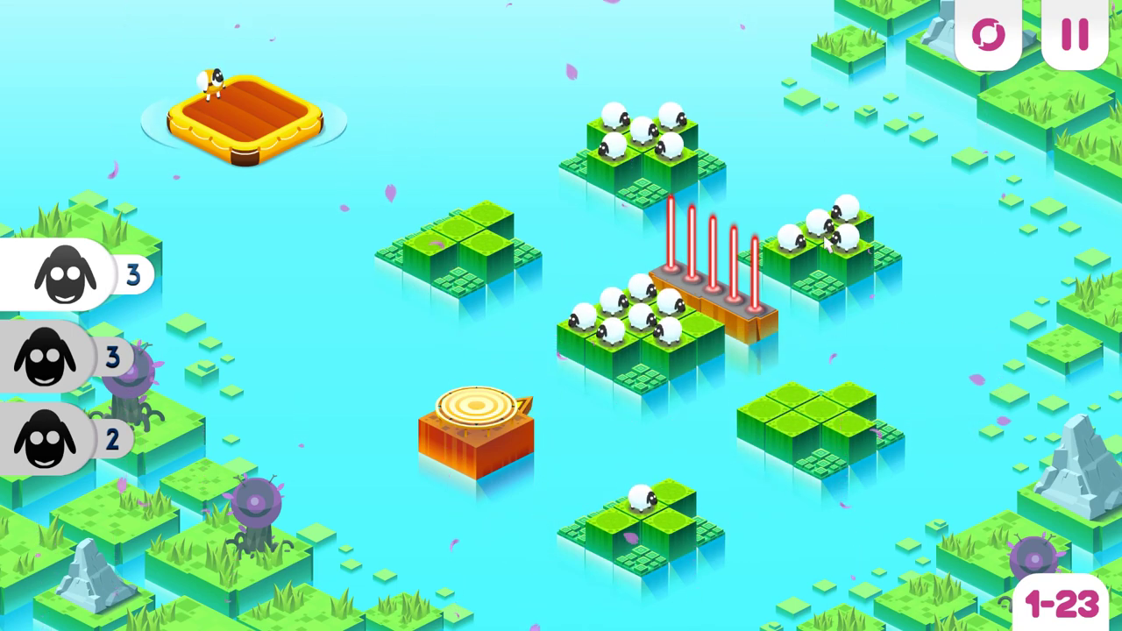
left_click_drag(646, 131, 565, 179)
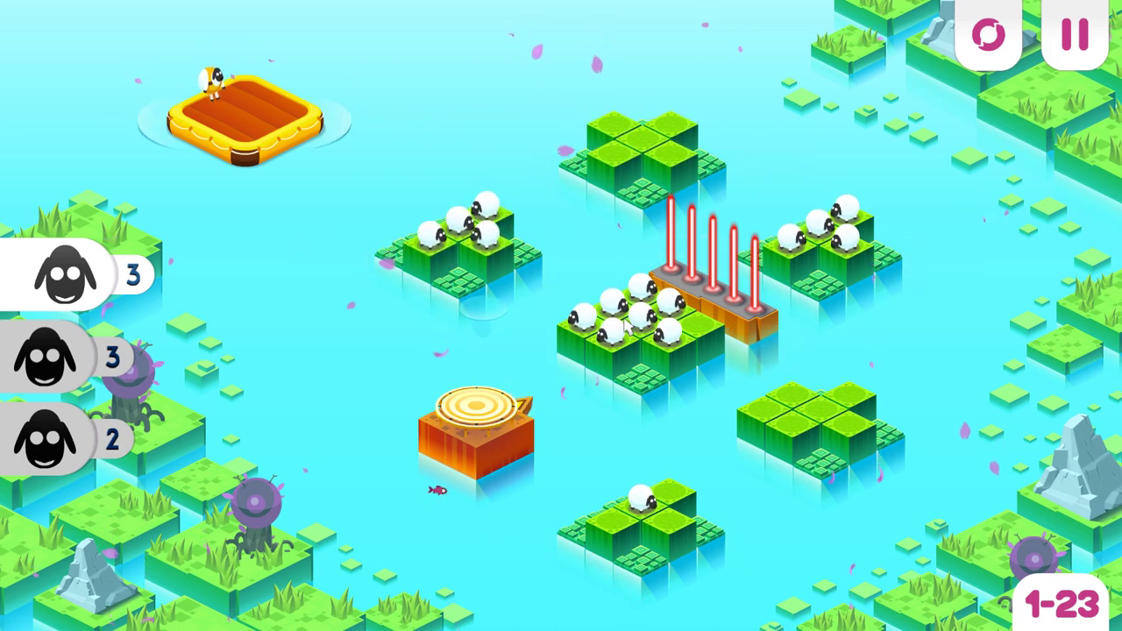
key("Up")
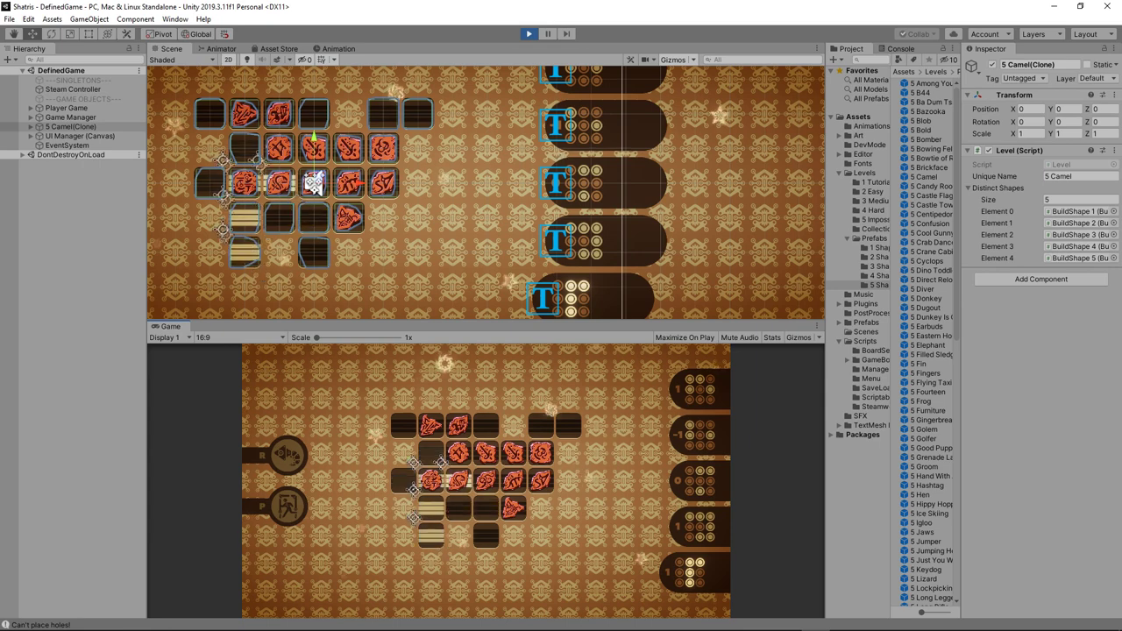
- Undo all rune placements on the 5 Camel board
key("w")
key("r")
key("r")
key("r")
key("r")
key("r")
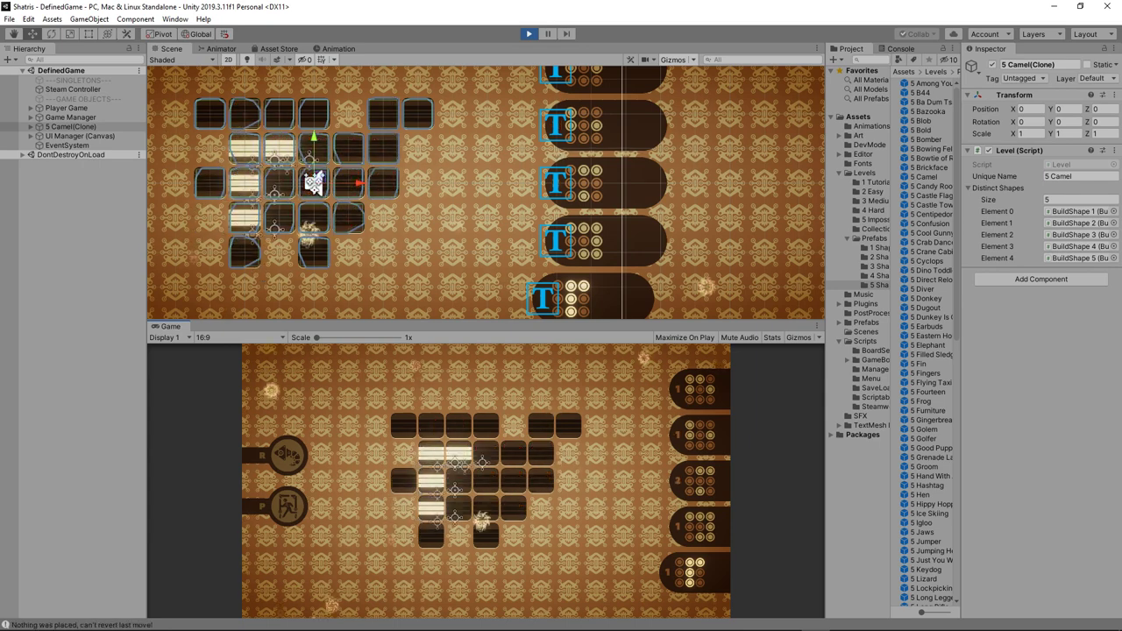
- Try filling the 5 Camel board from its upper-left holes towards the centre with several shapes, and undo the placements
key("w")
key("space")
key("d")
key("s")
key("space")
key("d")
key("d")
key("space")
key("a")
key("s")
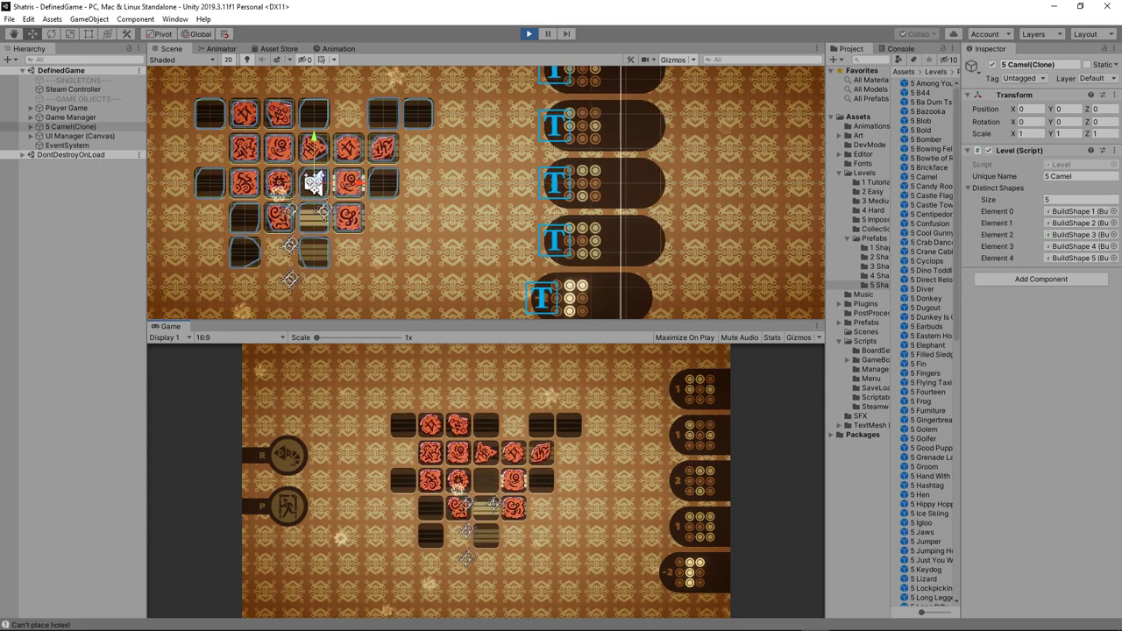
key("r")
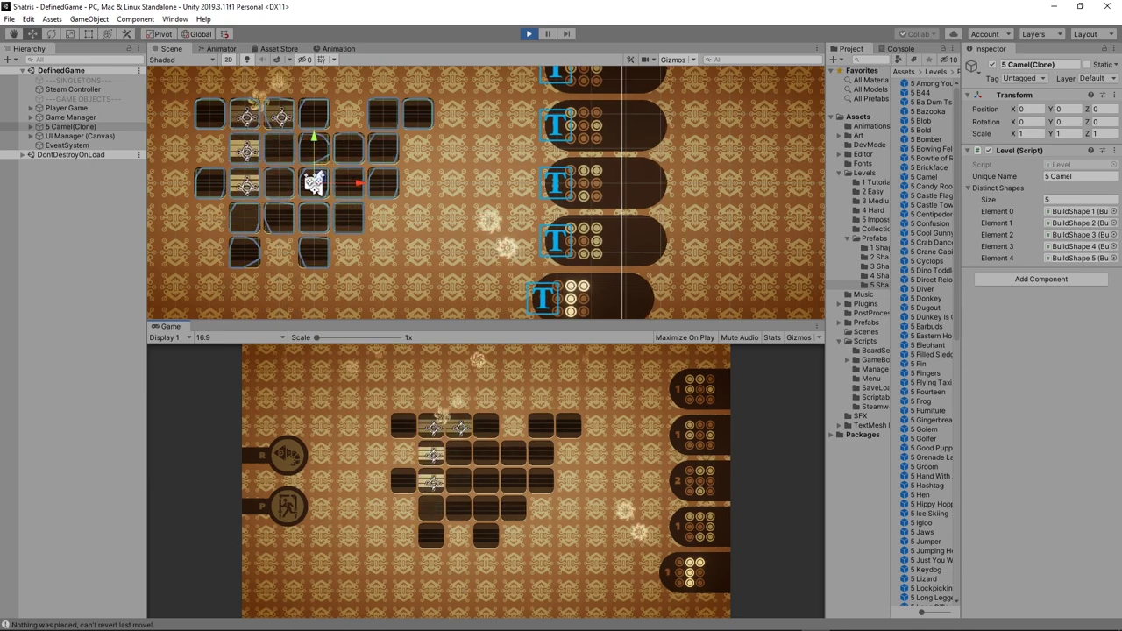
- Try two more openings on the 5 Camel board, one from the upper-left holes and one from the right edge, and undo both
key("space")
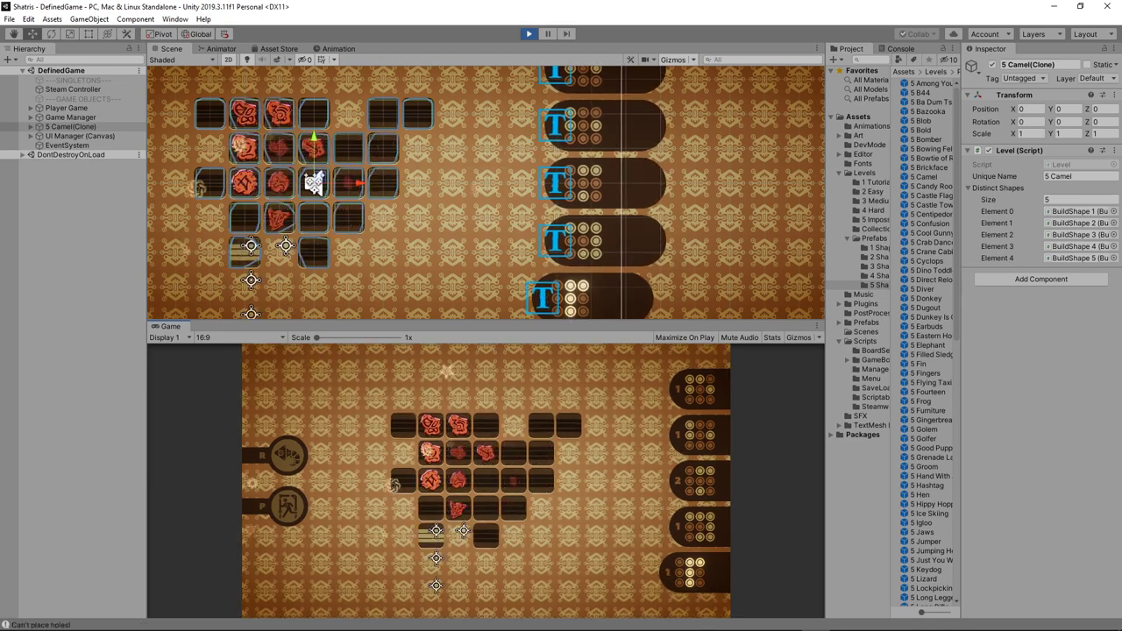
key("r")
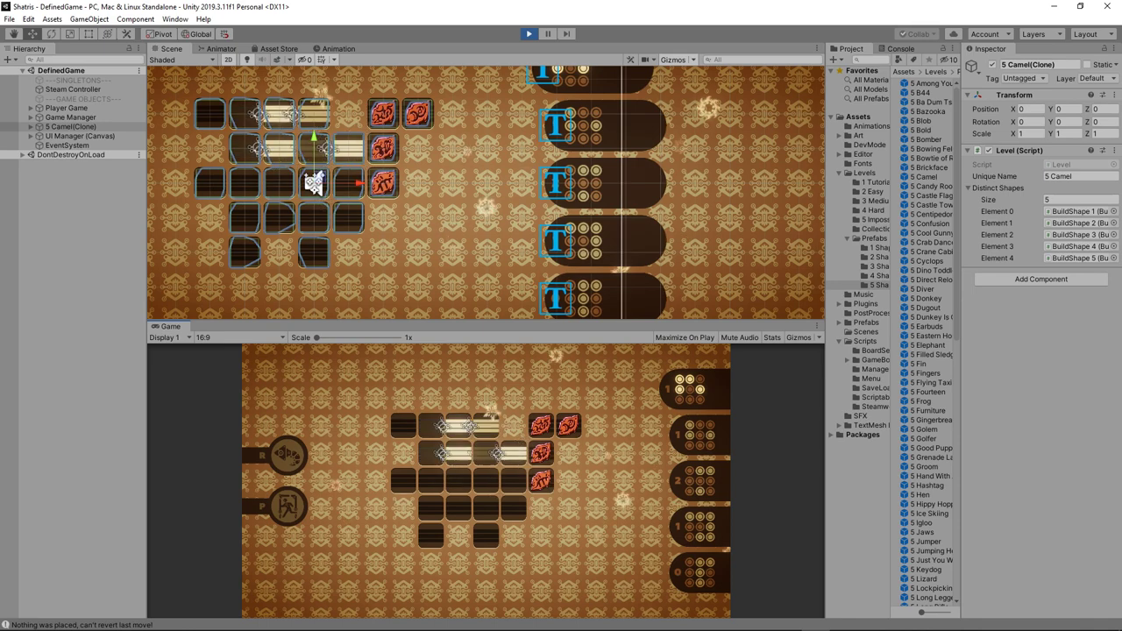
key("space")
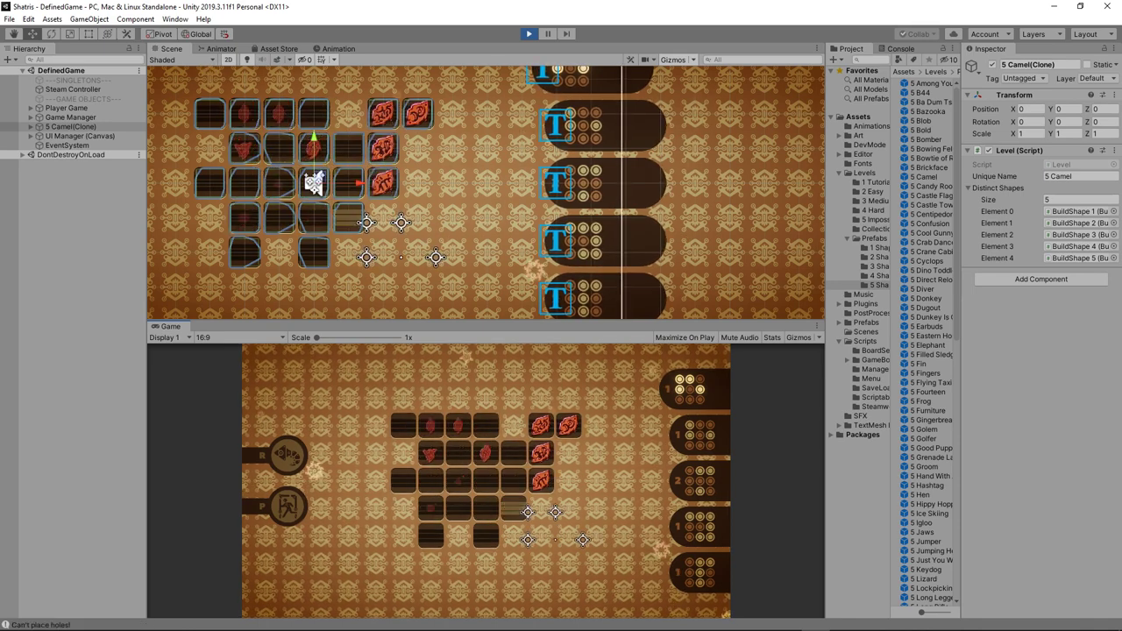
key("r")
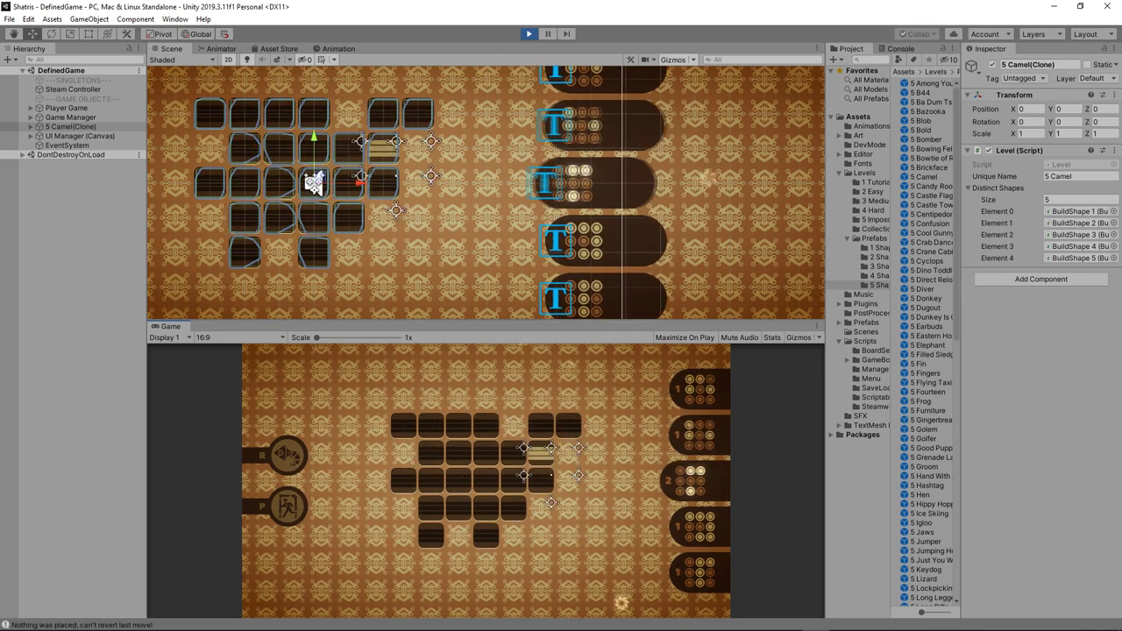
- Place the three-hole shape on the 5 Camel board's right edge, the four-hole shape at its lower left, and the six-hole shape in the centre
left_click(541, 452)
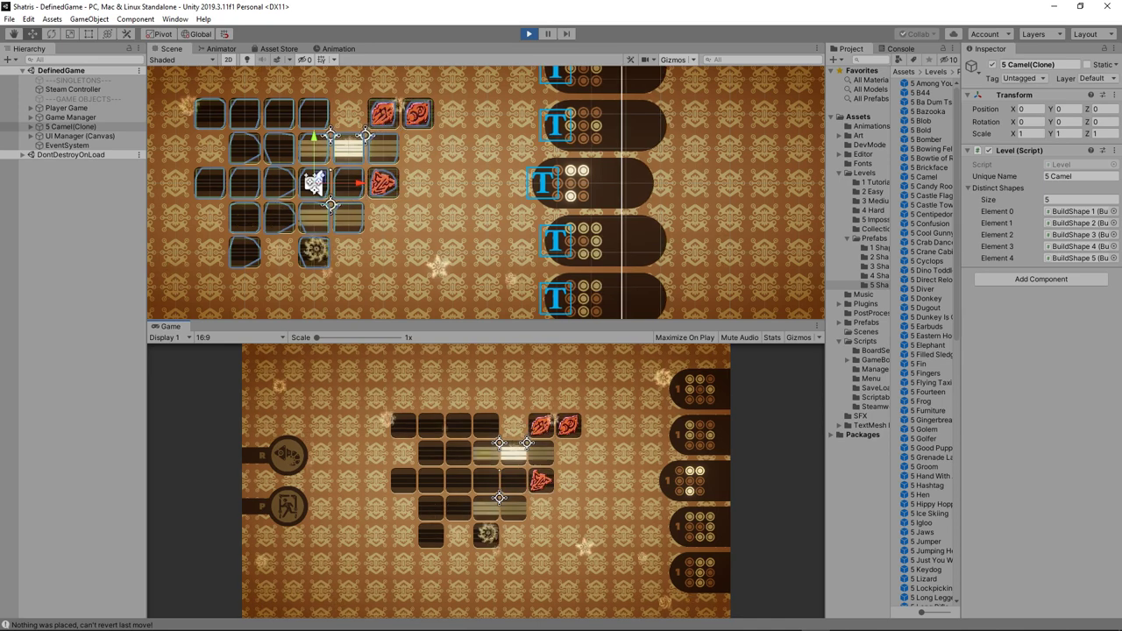
key("Right")
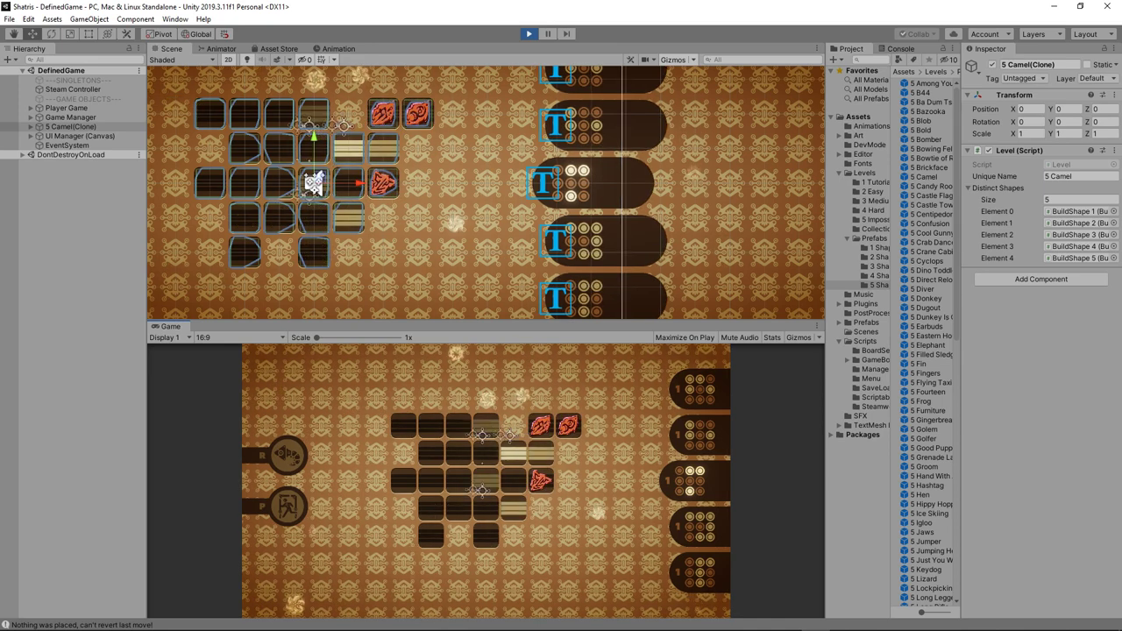
scroll(486, 507, "up", 1)
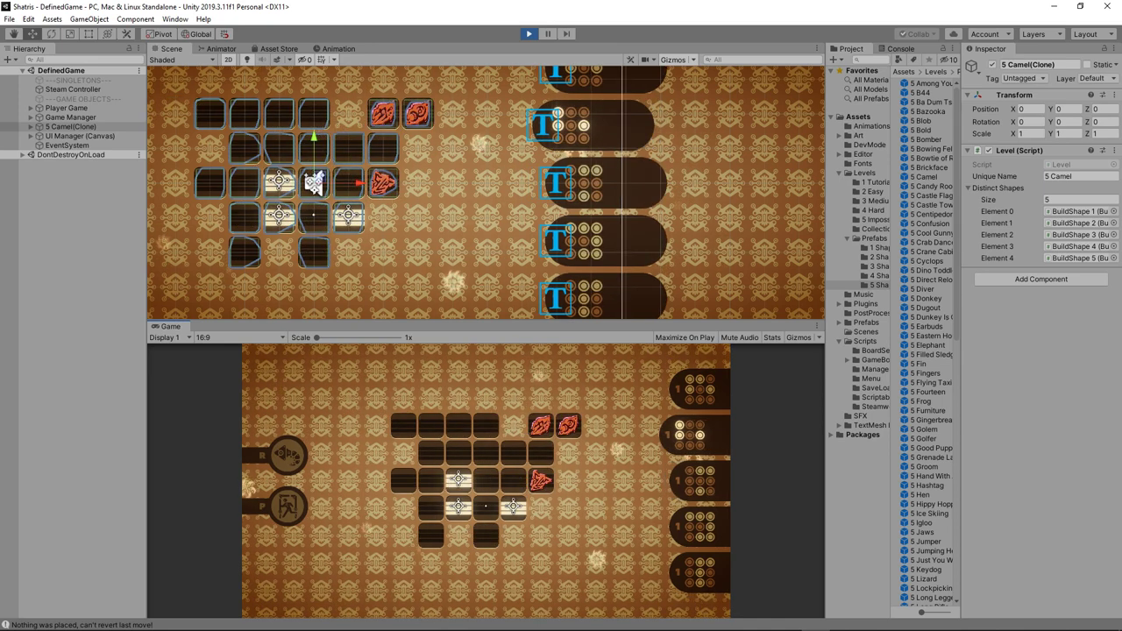
scroll(458, 491, "up", 1)
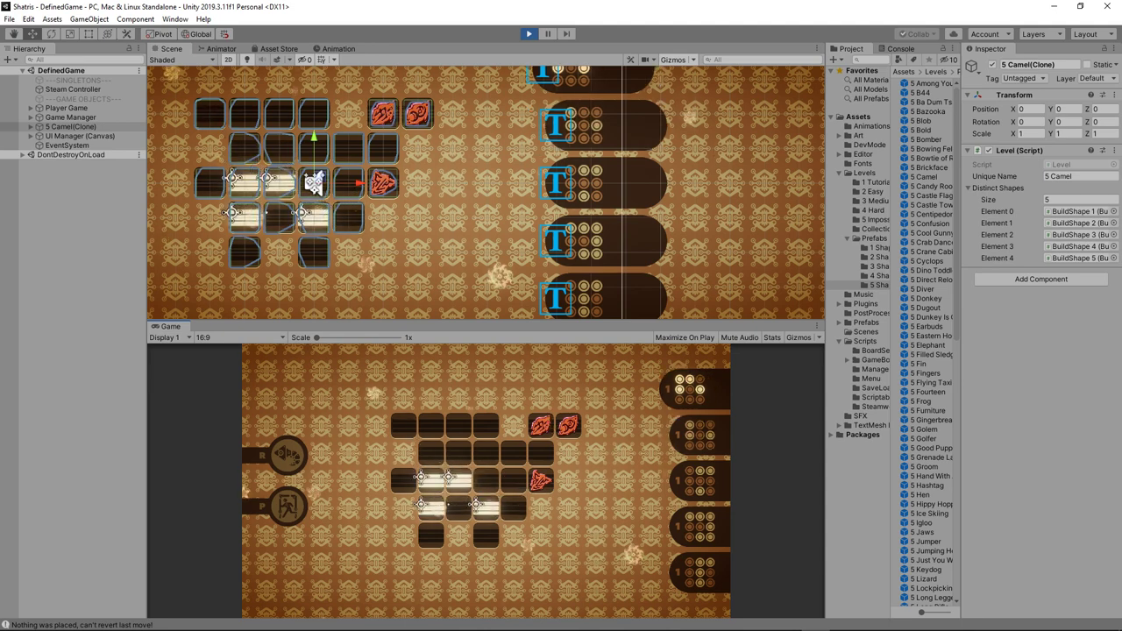
left_click(461, 529)
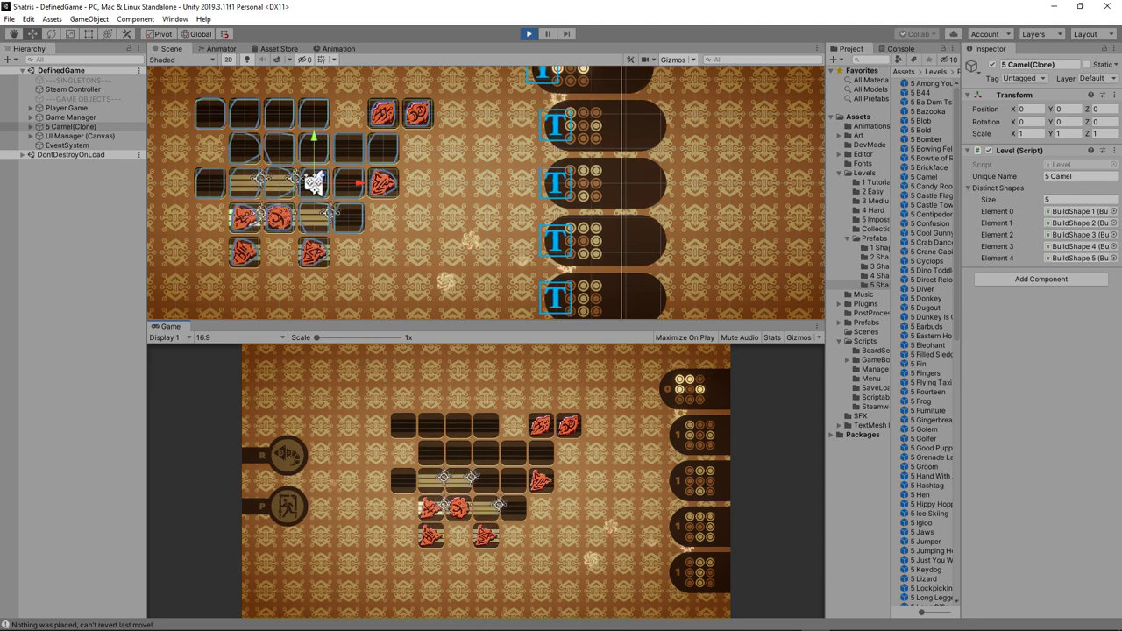
scroll(458, 507, "down", 3)
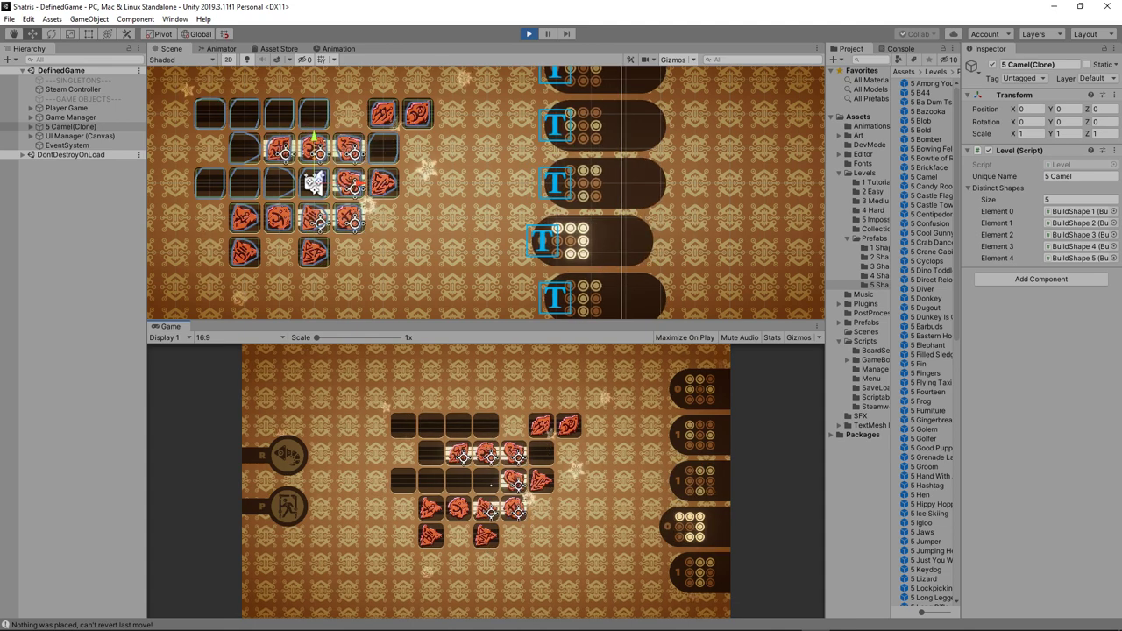
- Switch to the Steam store page of Shatris: Infinite Puzzles and add the game to the wishlist
key("Up")
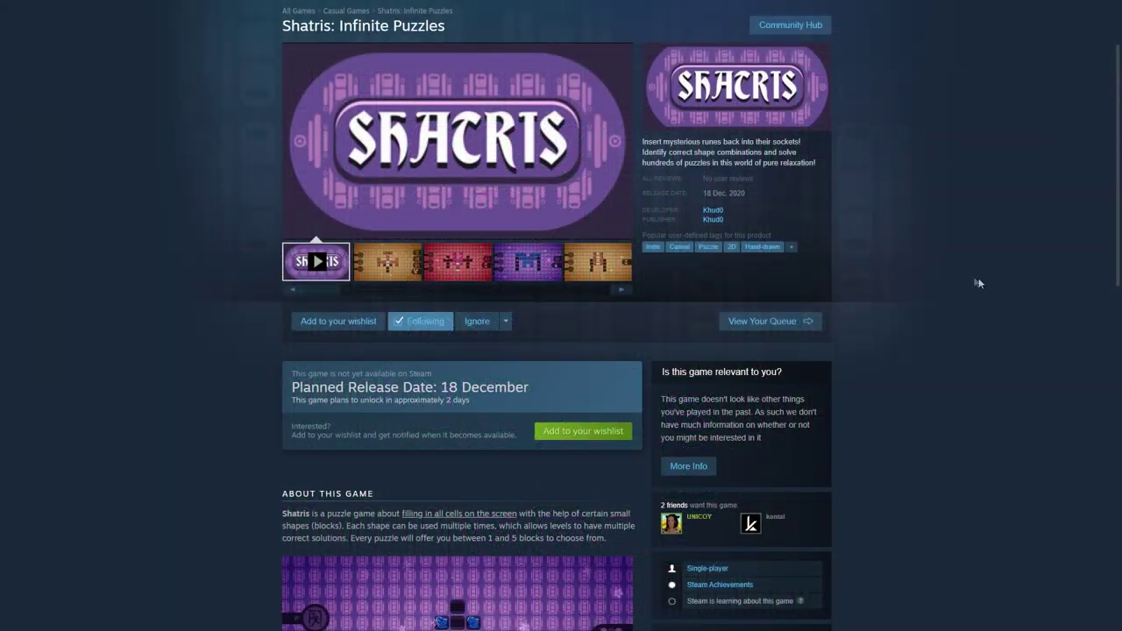
left_click(579, 428)
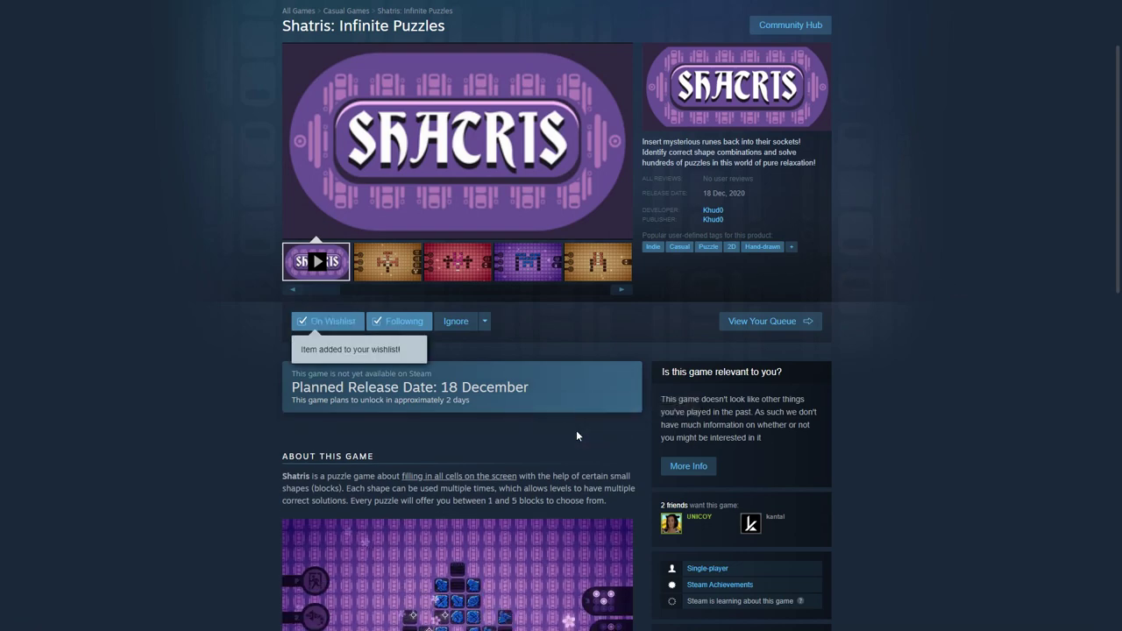